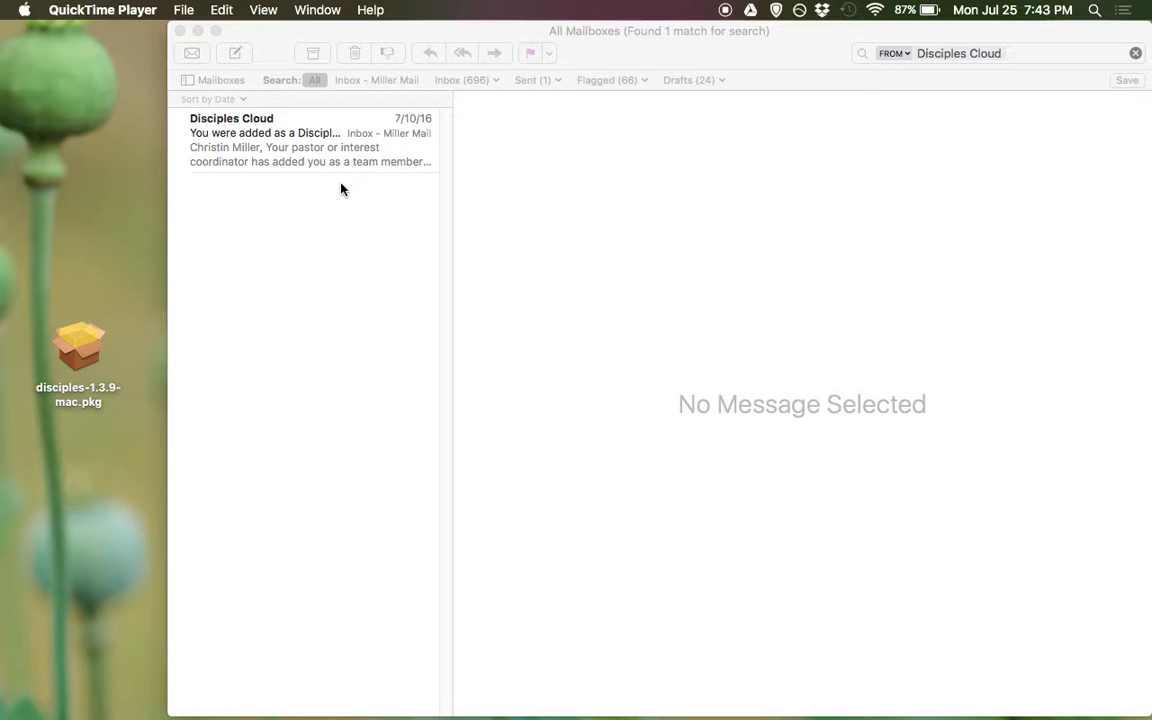
Open the Disciples Cloud invitation email in Mail and copy its license number
click(267, 140)
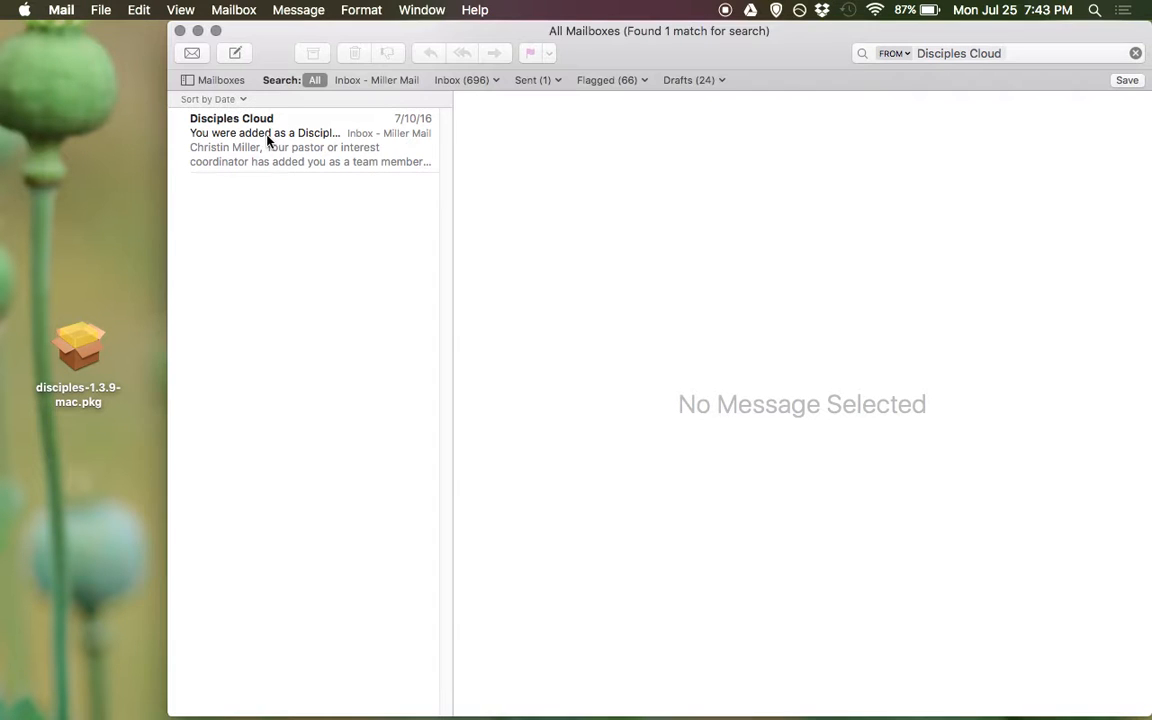
click(246, 137)
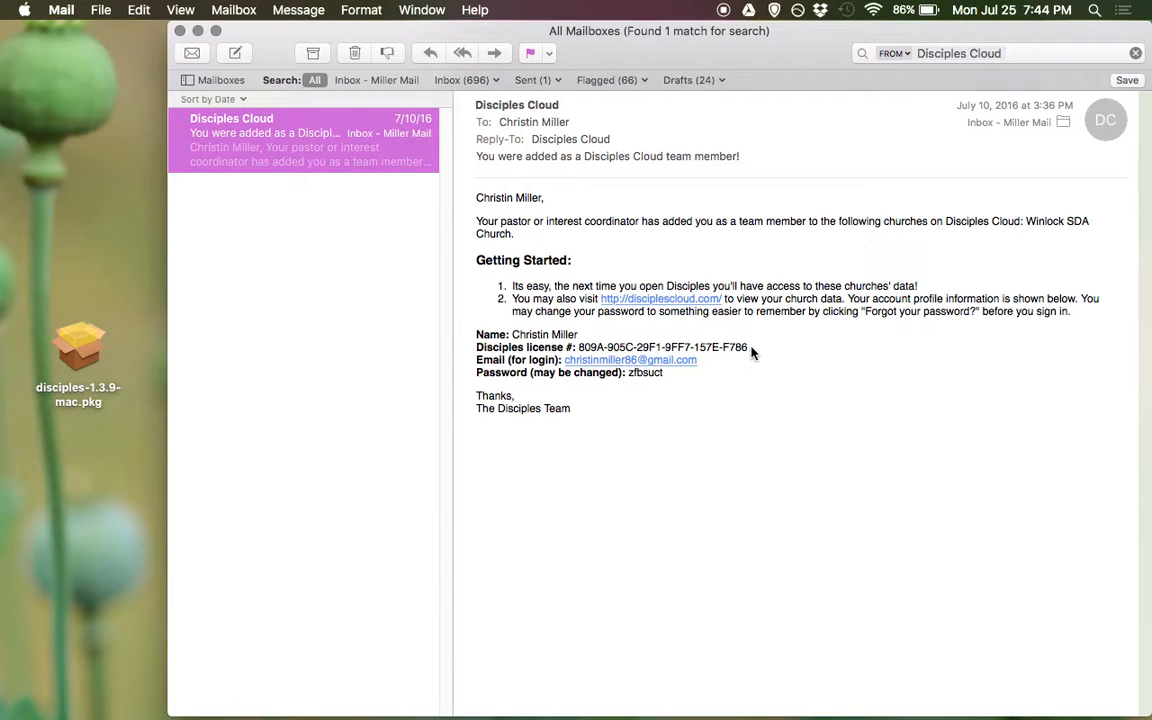
drag(751, 349, 590, 345)
right_click(591, 345)
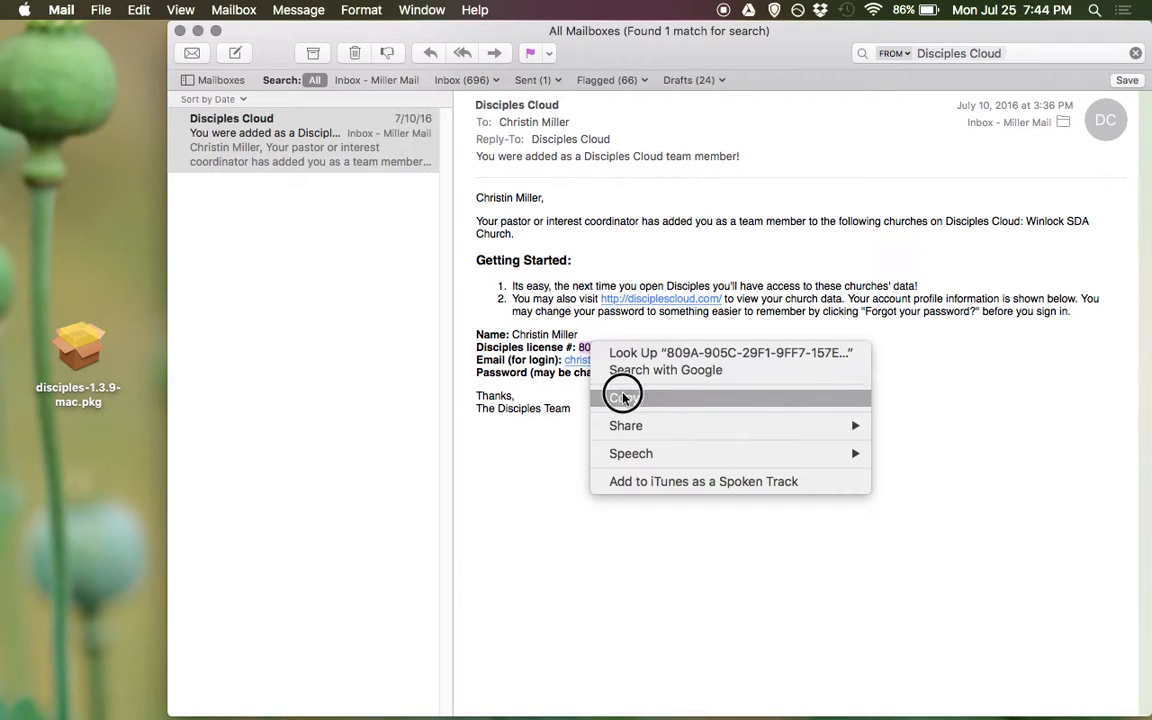
click(620, 397)
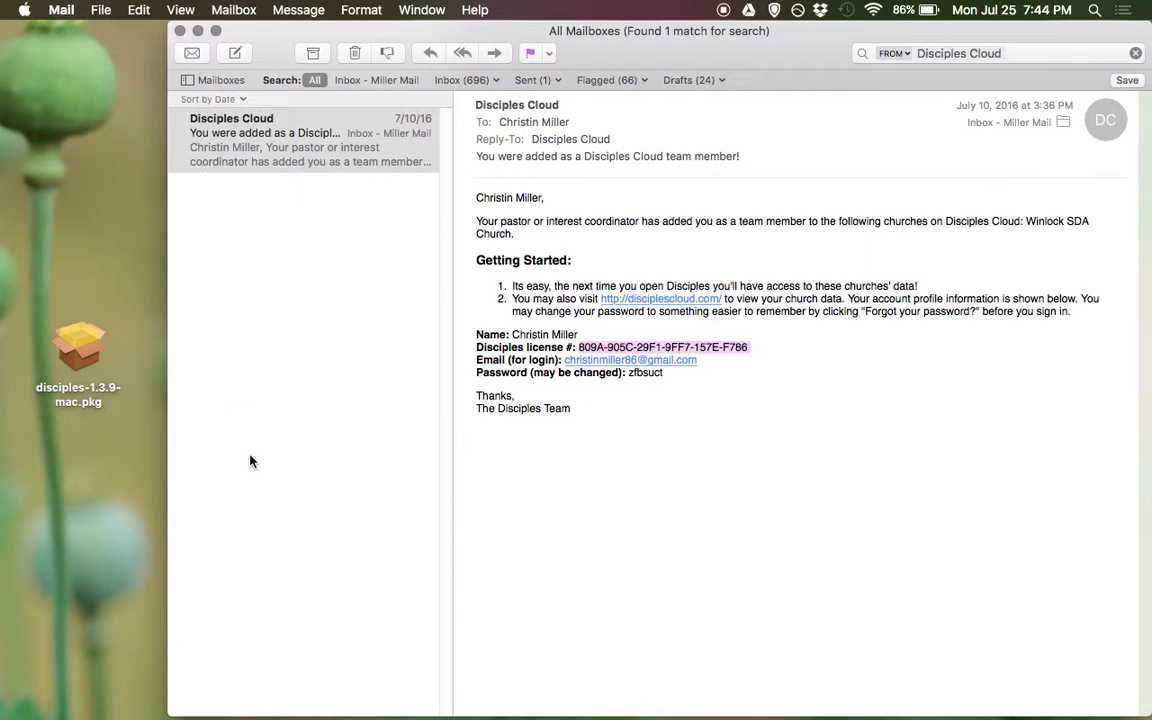
mouse_move(250, 712)
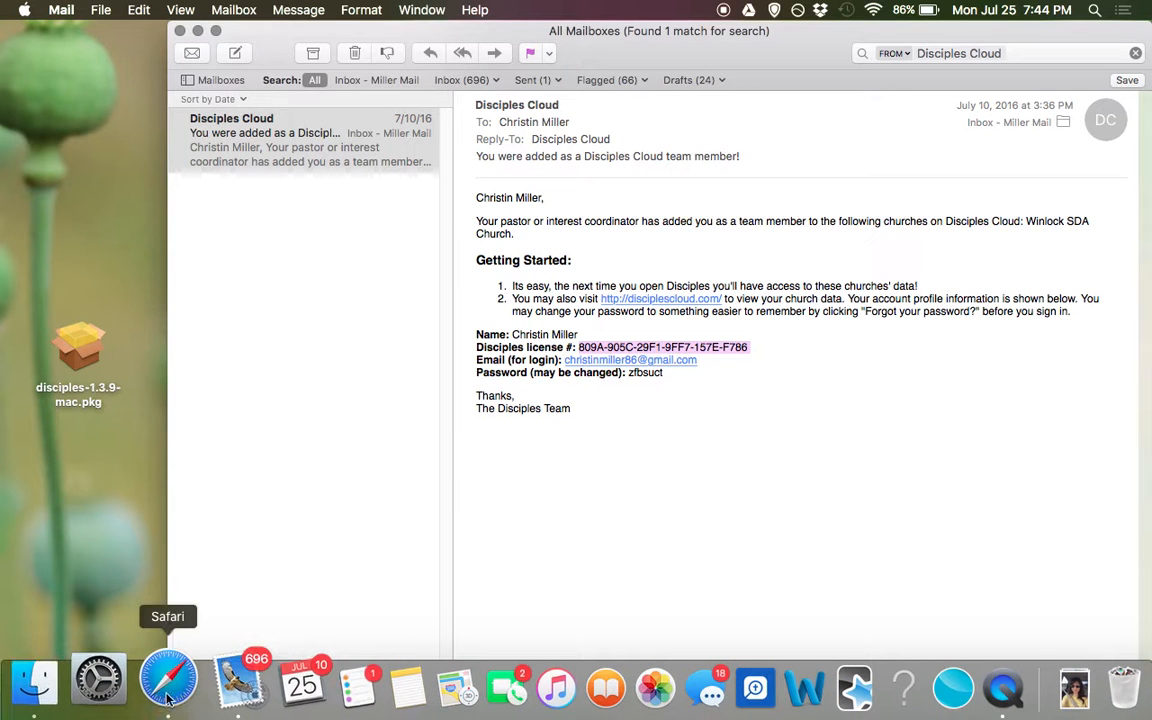
Load getdisciples.com in Safari and make the browser window full screen
click(163, 680)
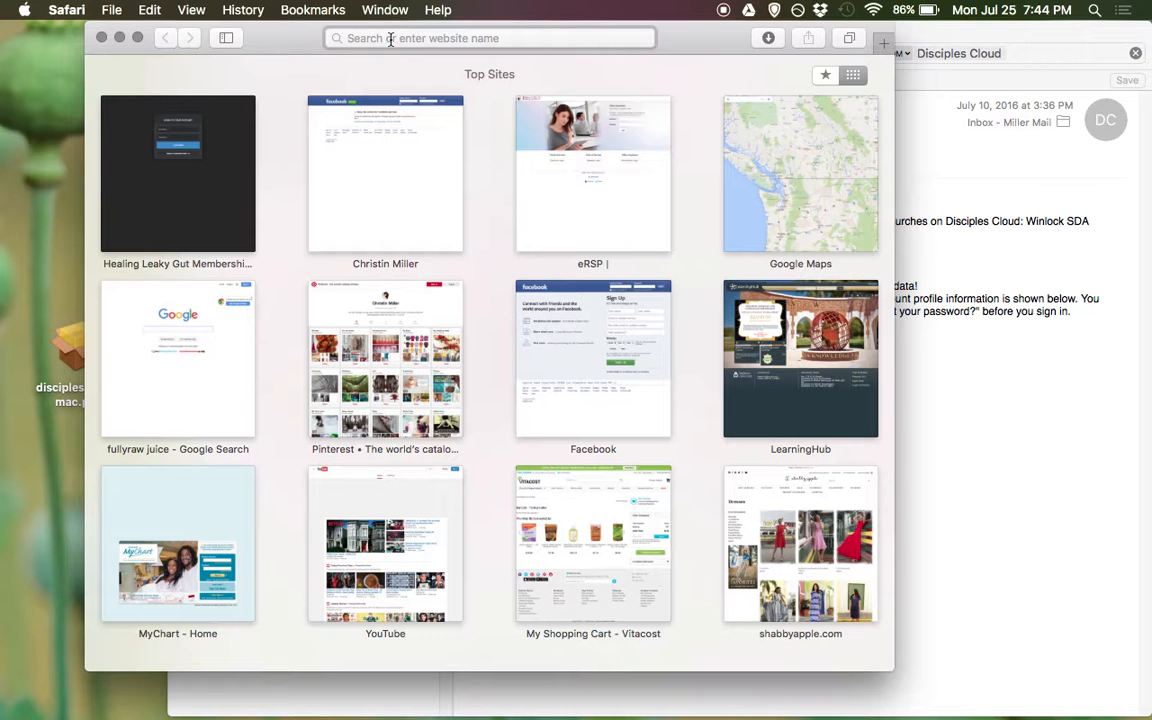
text(getdisciples.com)
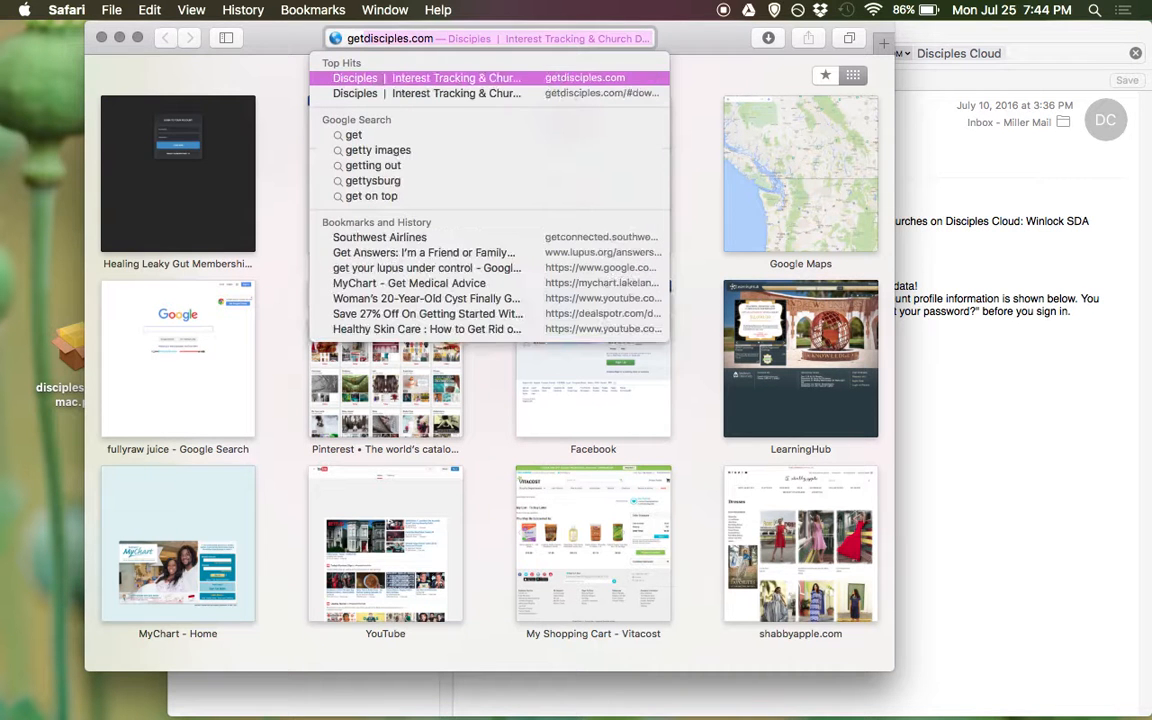
key(Return)
click(139, 37)
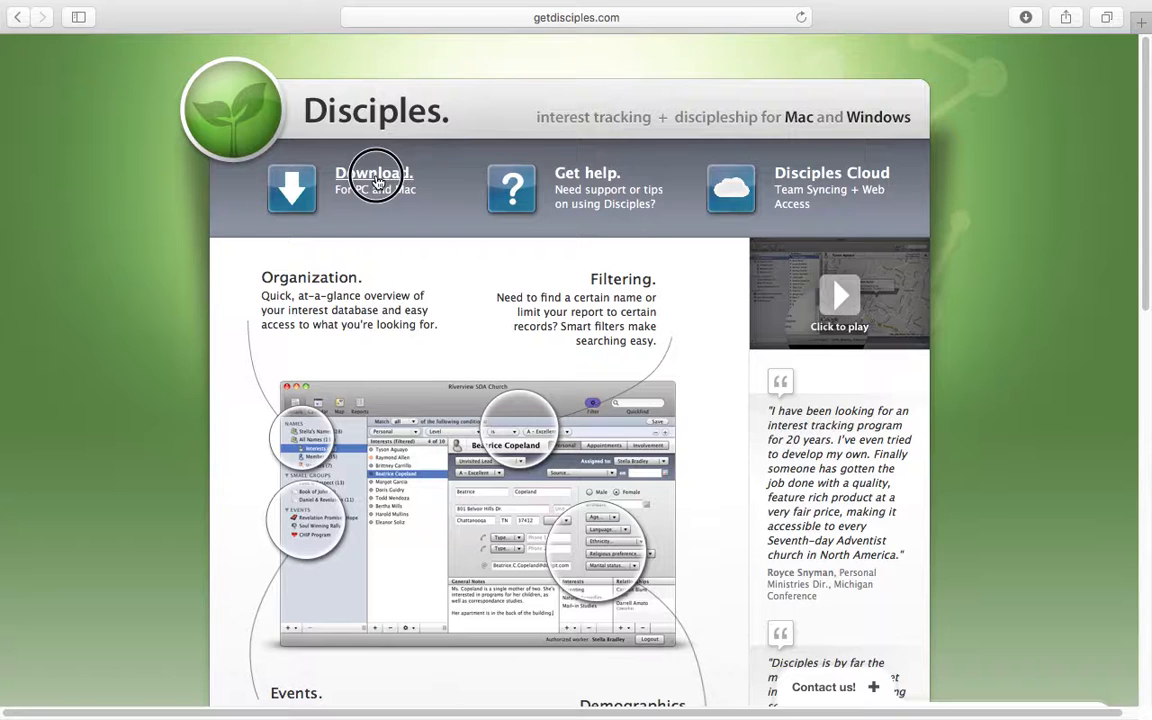
Jump to the site's free download section and download Disciples for Mac
click(376, 181)
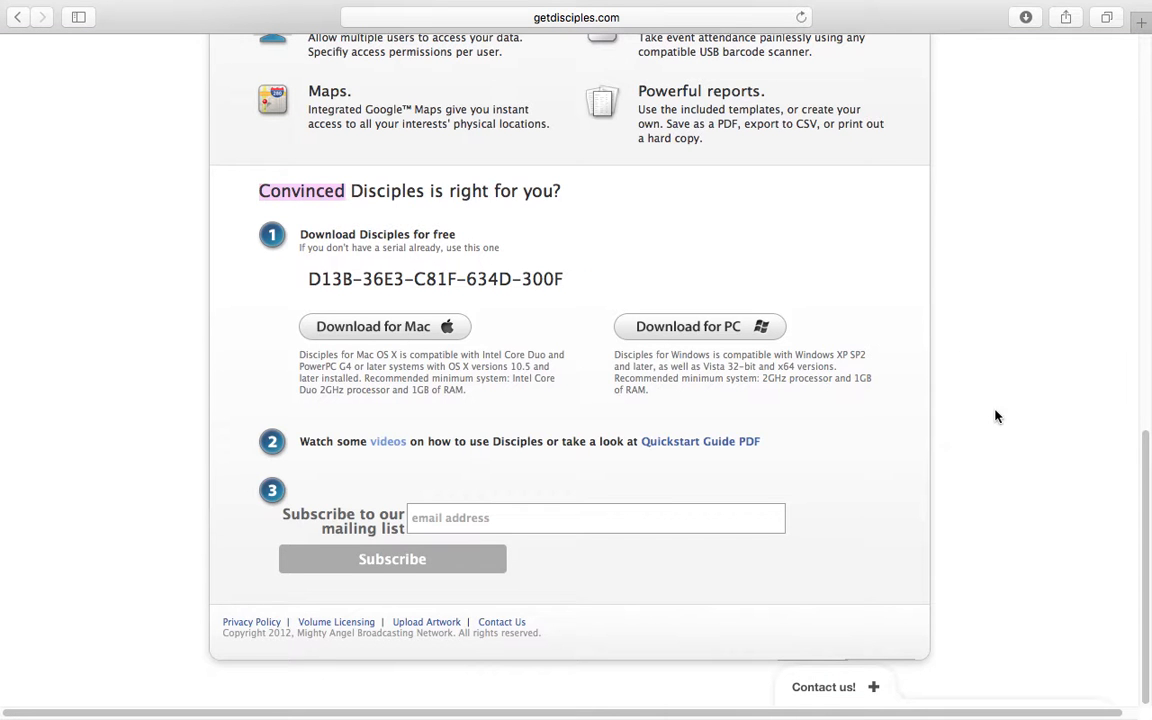
drag(1141, 465, 1100, 483)
click(420, 337)
mouse_move(66, 44)
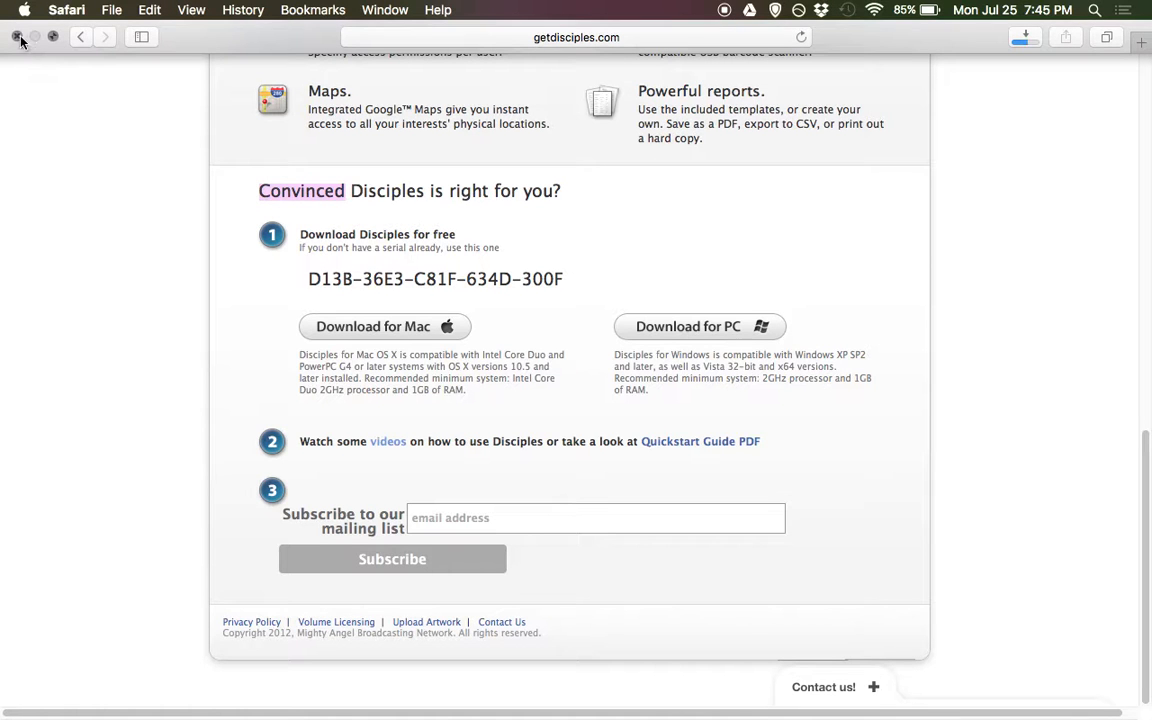
Exit full screen, close Mail, and try opening disciples-1.3.9-mac.pkg, dismissing the unidentified-developer warning
click(19, 40)
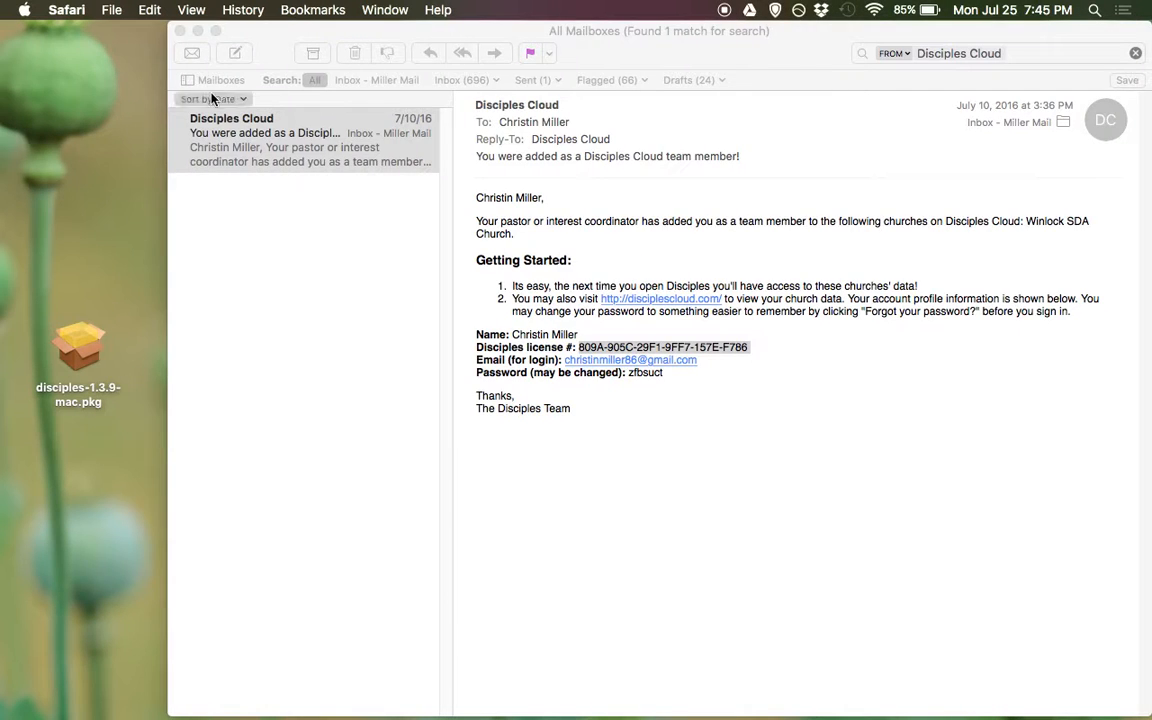
click(180, 31)
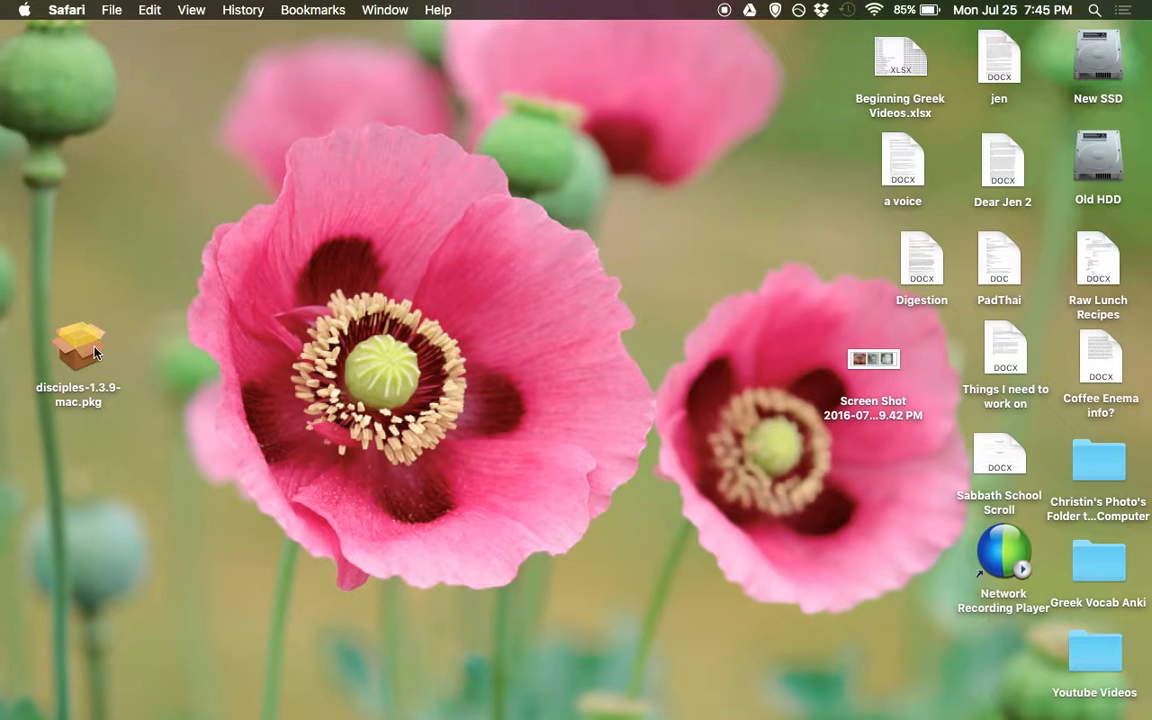
drag(85, 343, 491, 205)
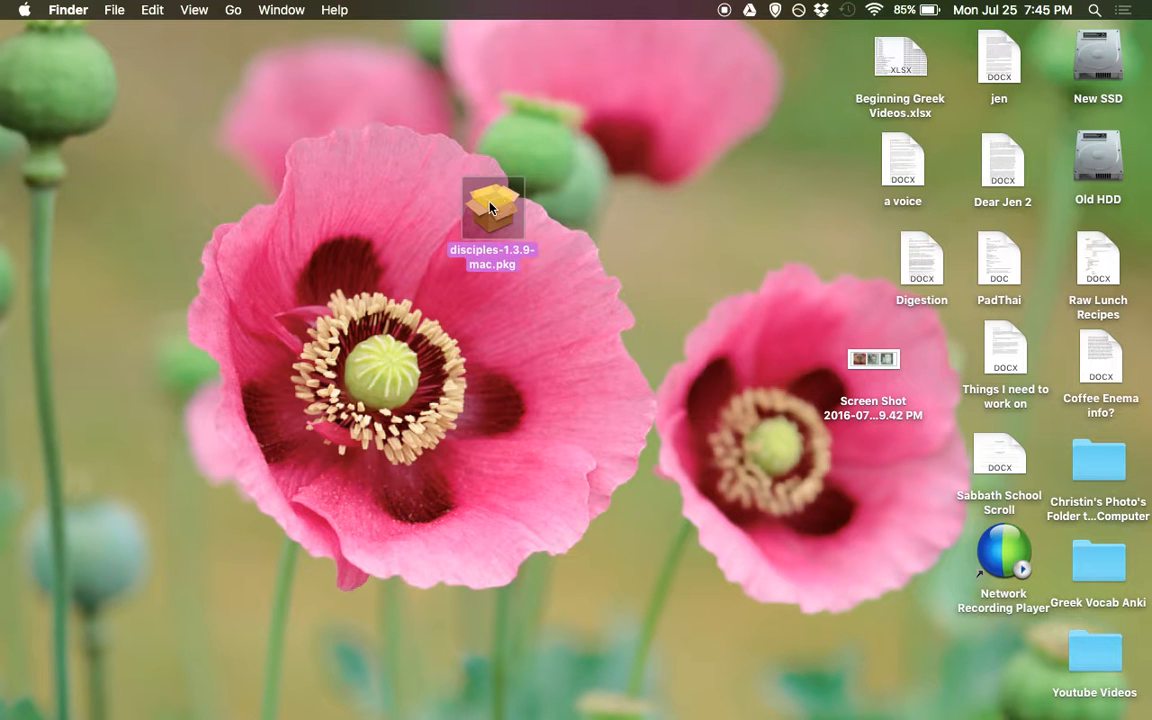
double_click(491, 205)
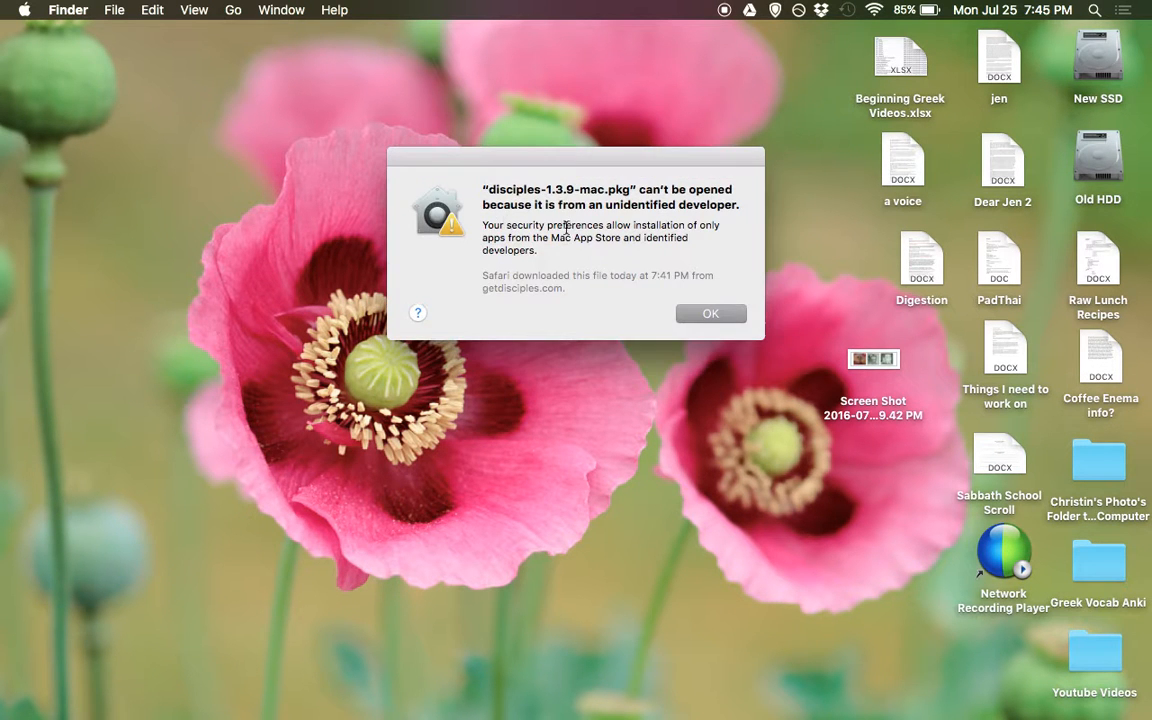
click(710, 314)
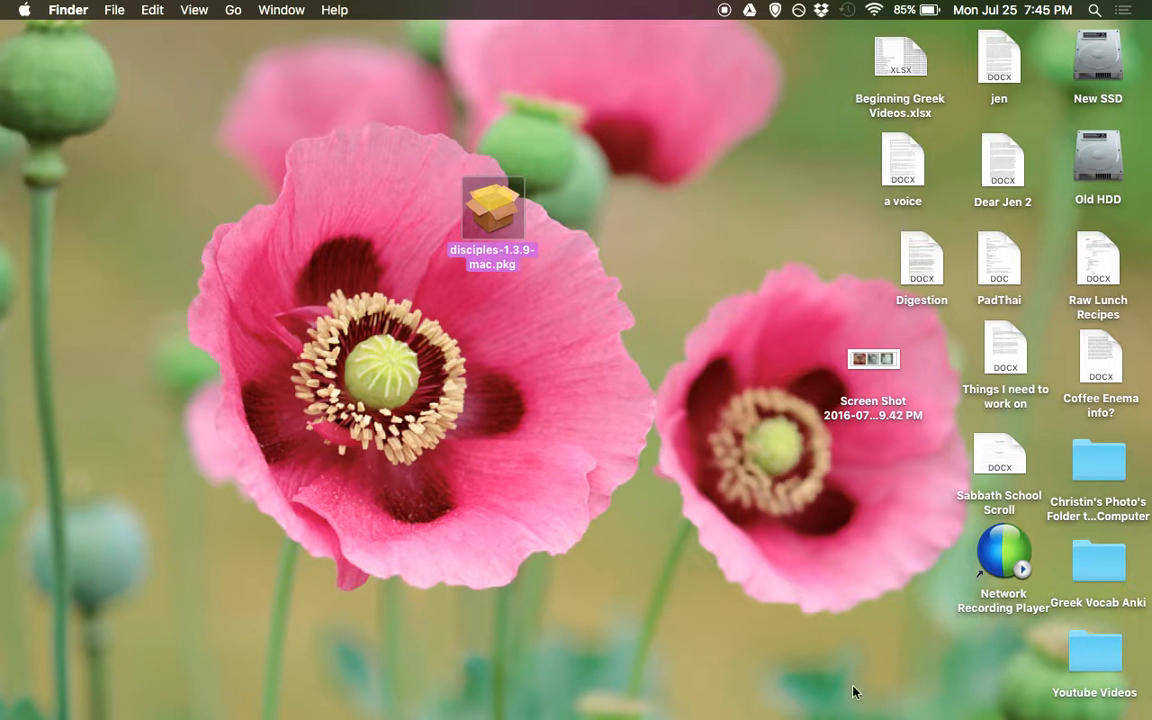
Launch Disciples and enter the user's full name and e-mail in the registration form
double_click(485, 205)
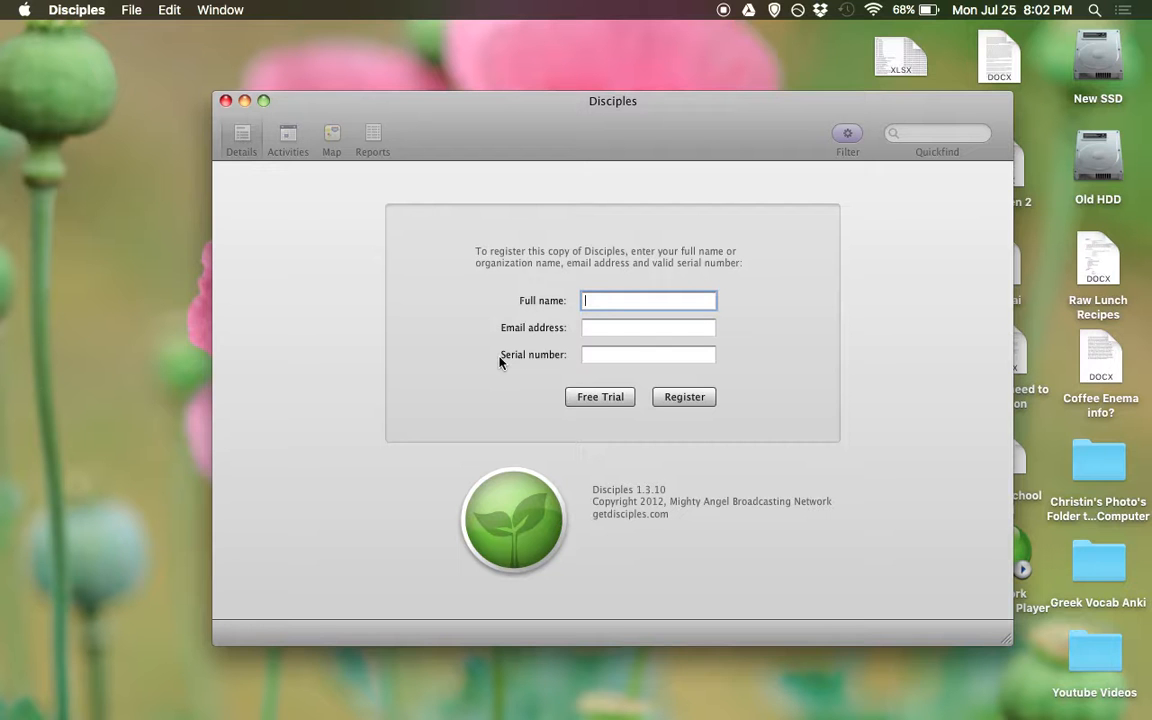
key(Tab)
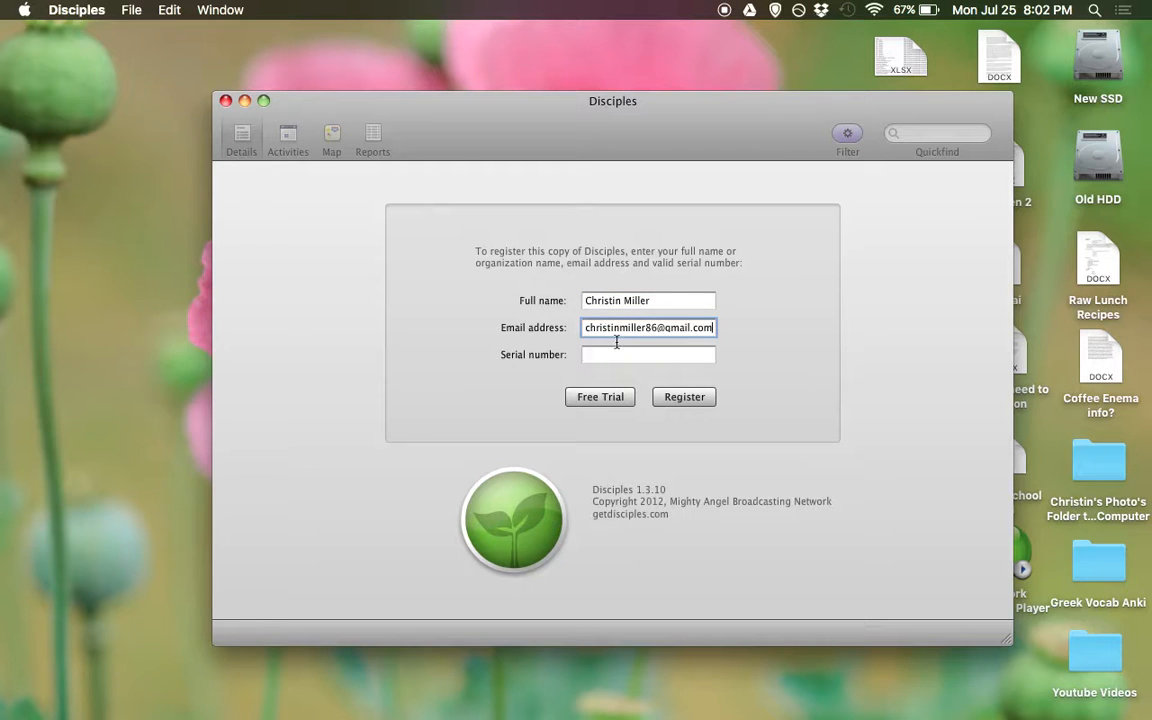
mouse_move(610, 716)
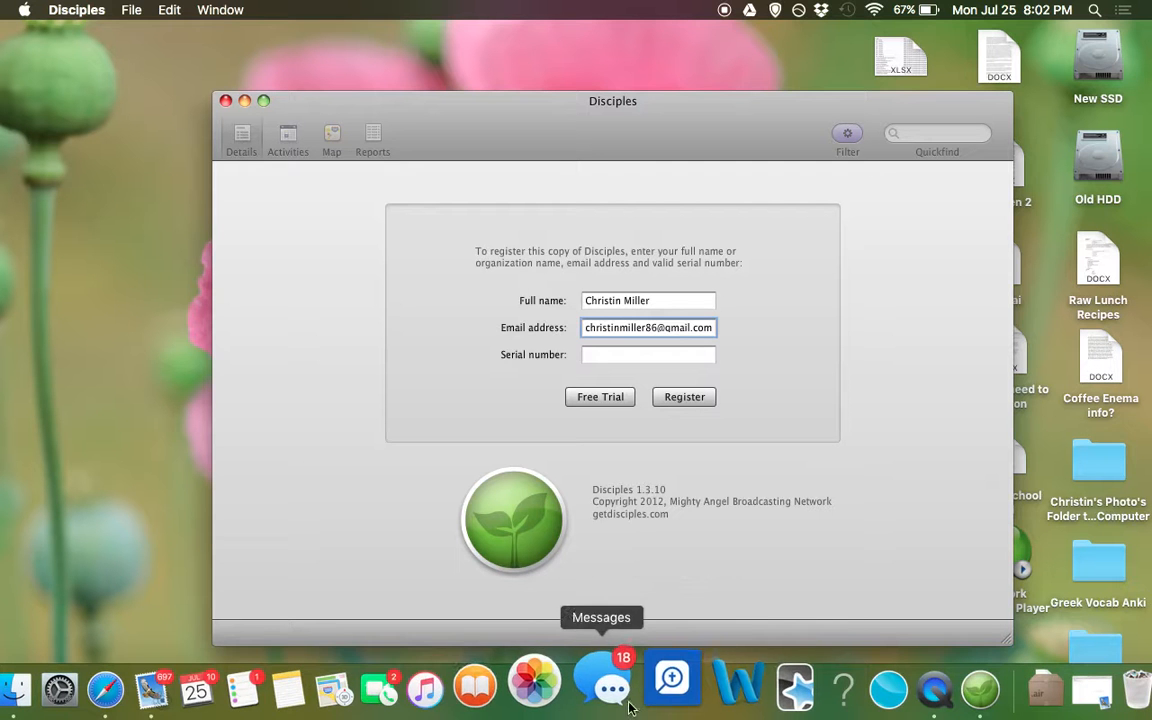
click(197, 684)
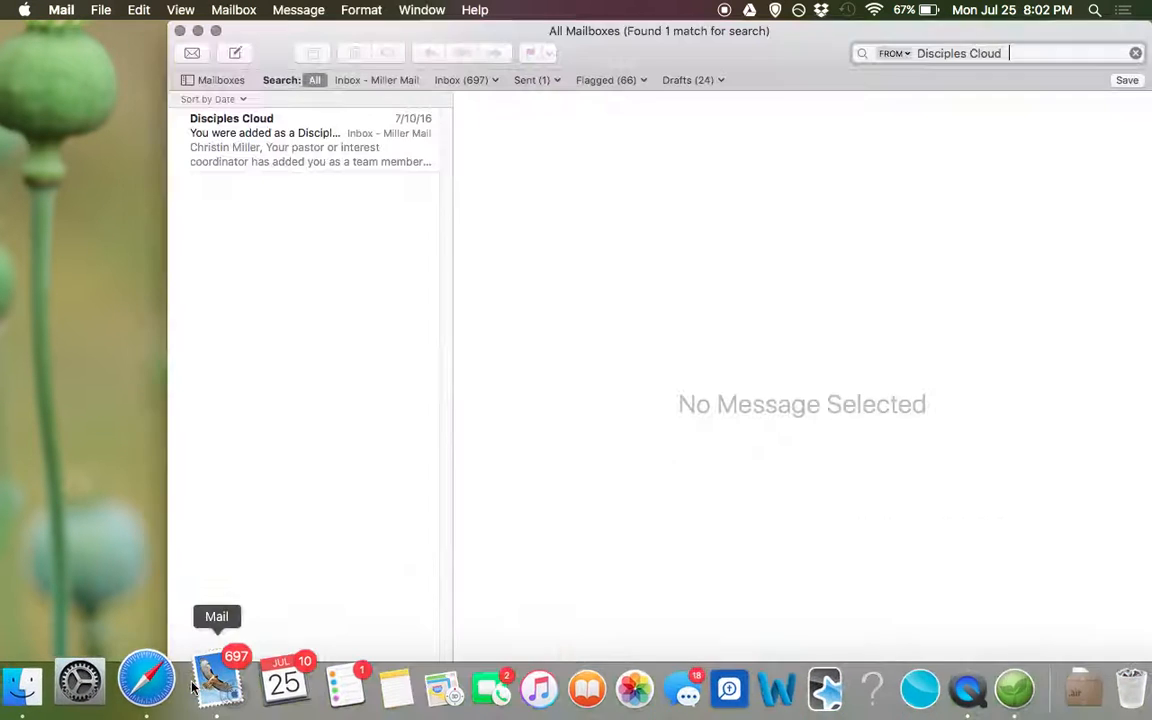
Reselect and copy the license number from the Disciples Cloud email, then close Mail
click(275, 141)
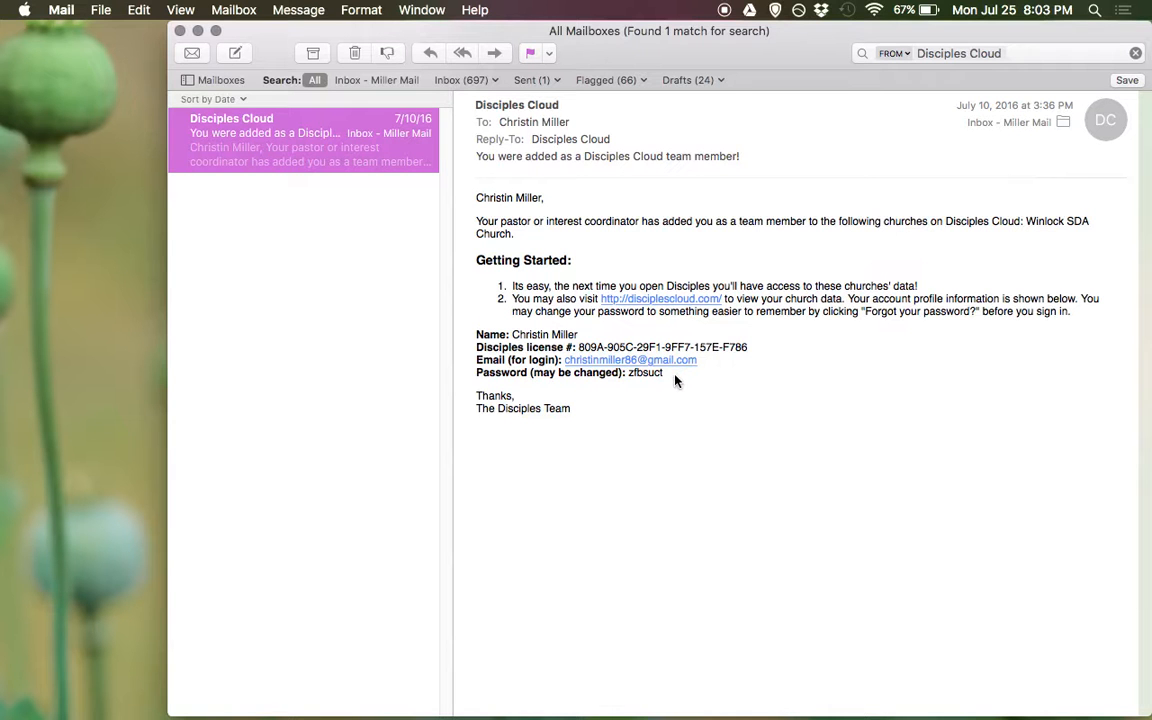
click(746, 342)
drag(622, 337, 583, 343)
click(733, 352)
drag(753, 350, 581, 342)
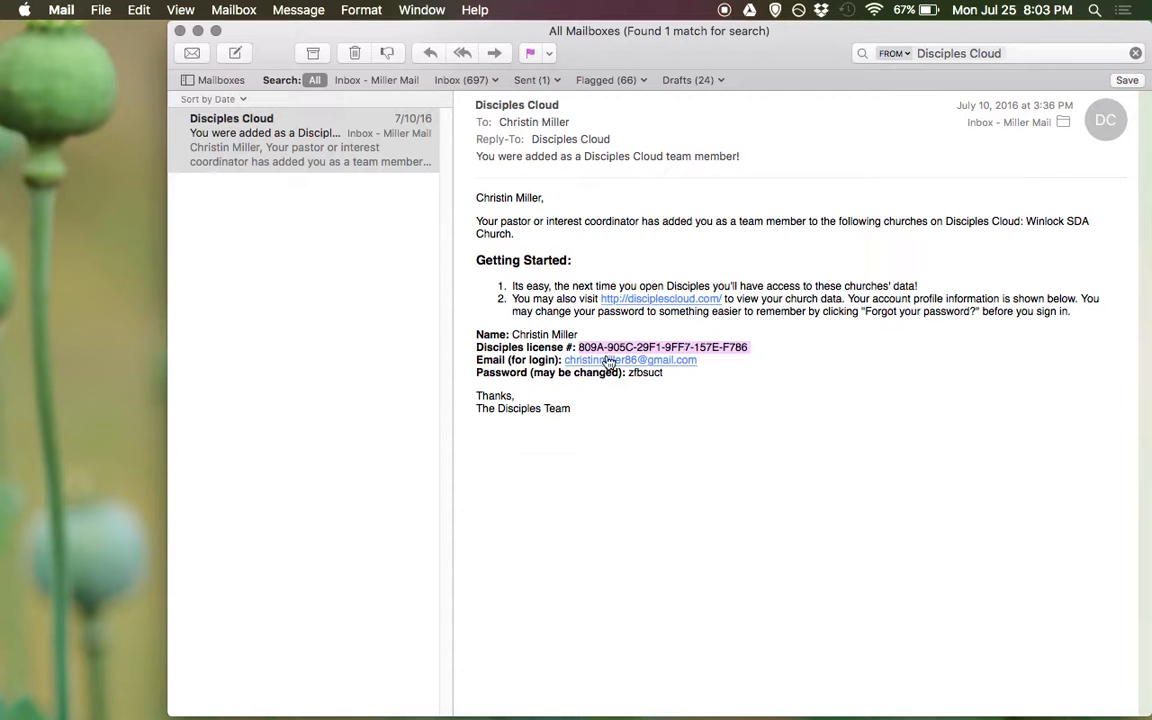
click(180, 31)
Paste the license number into the Serial number field and register Disciples
click(589, 354)
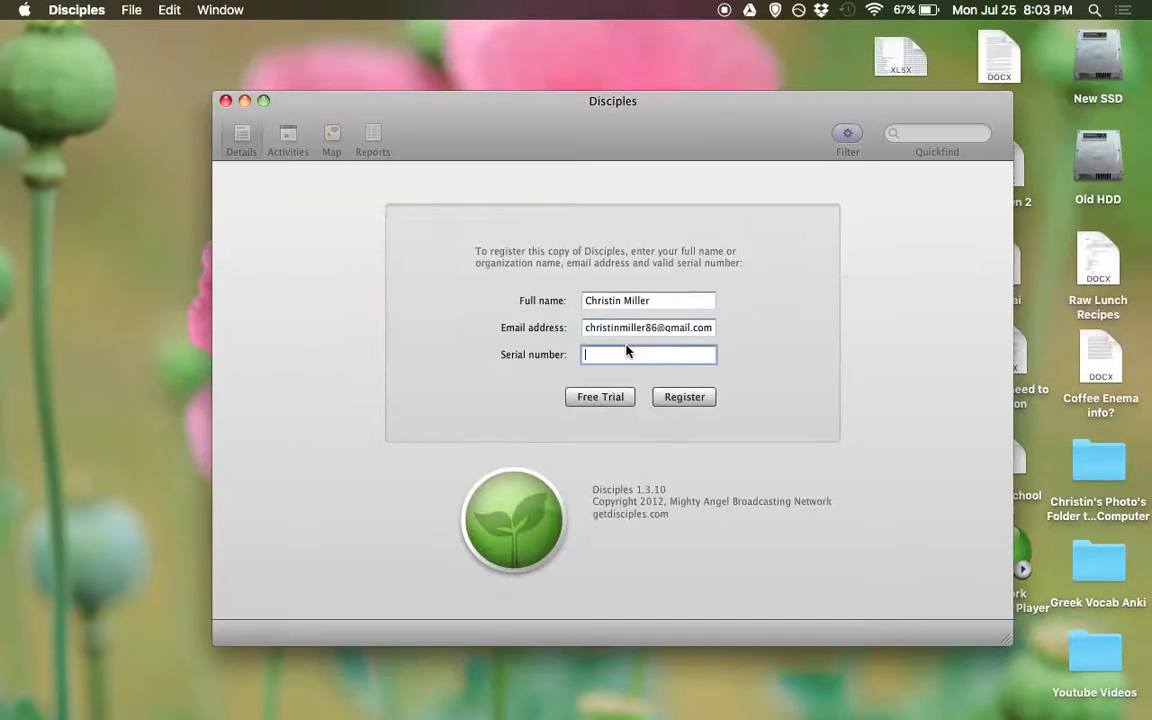
key(super+v)
click(685, 397)
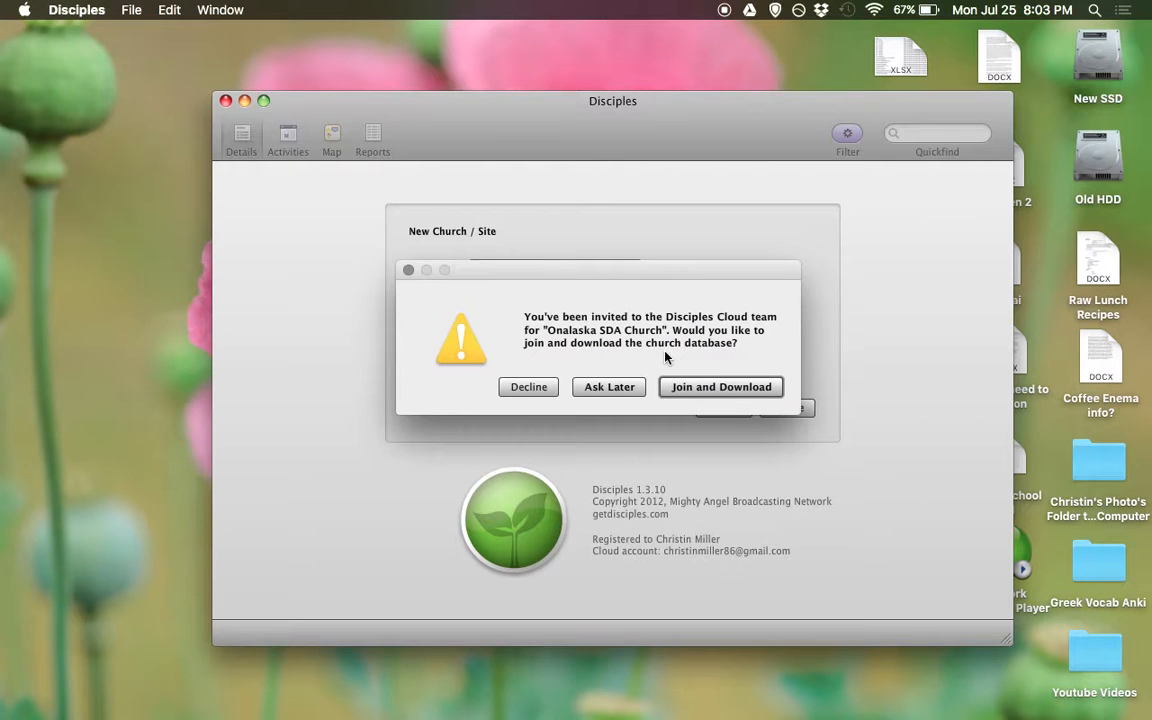
Join and download the Onalaska and Winlock SDA Church databases from Disciples Cloud
click(695, 394)
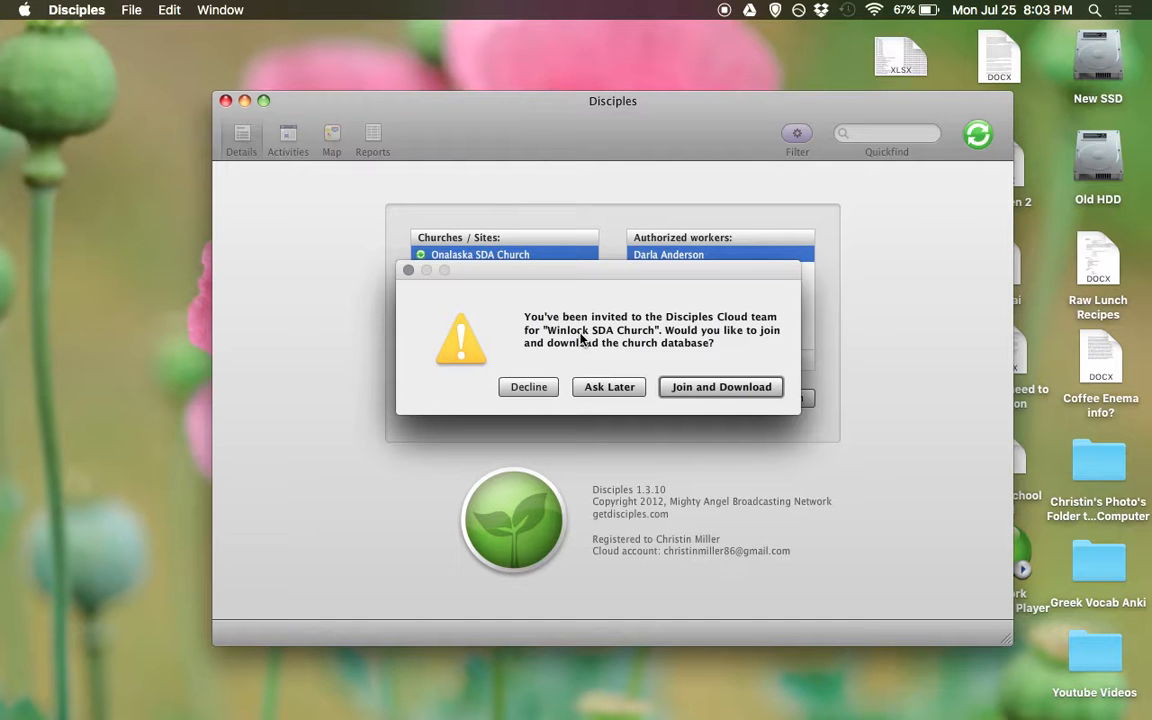
click(694, 393)
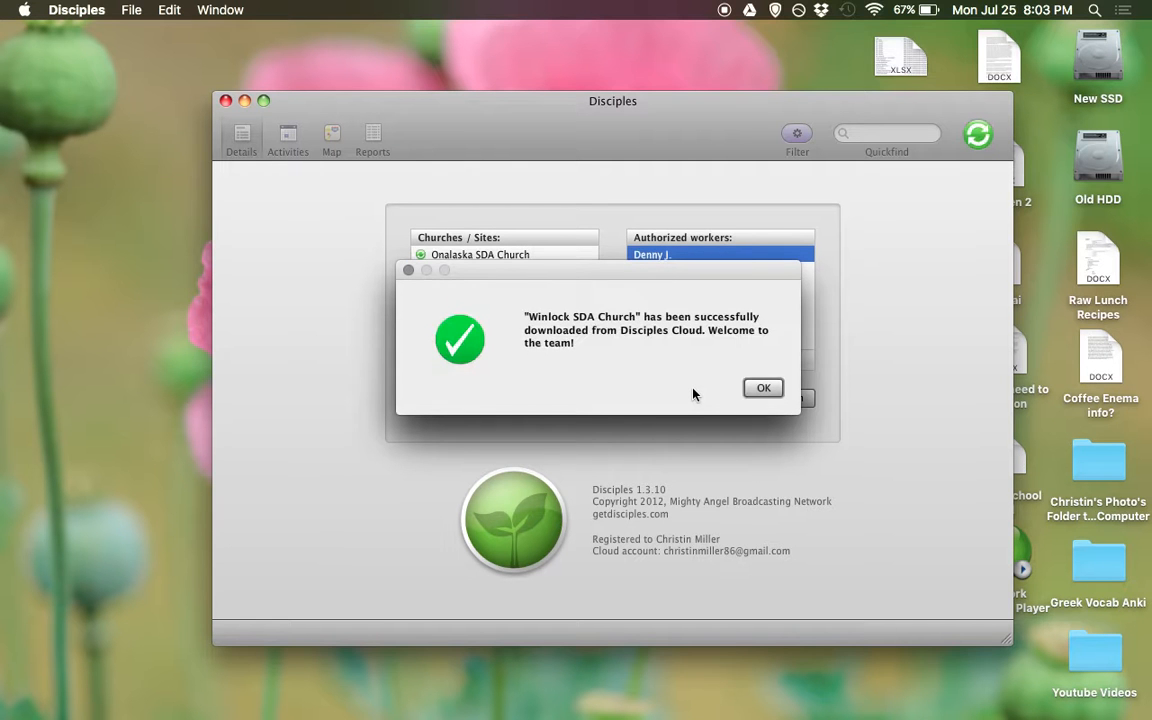
click(766, 390)
Dismiss the last download confirmation, select Winlock SDA Church, and begin a new authorized worker
click(765, 389)
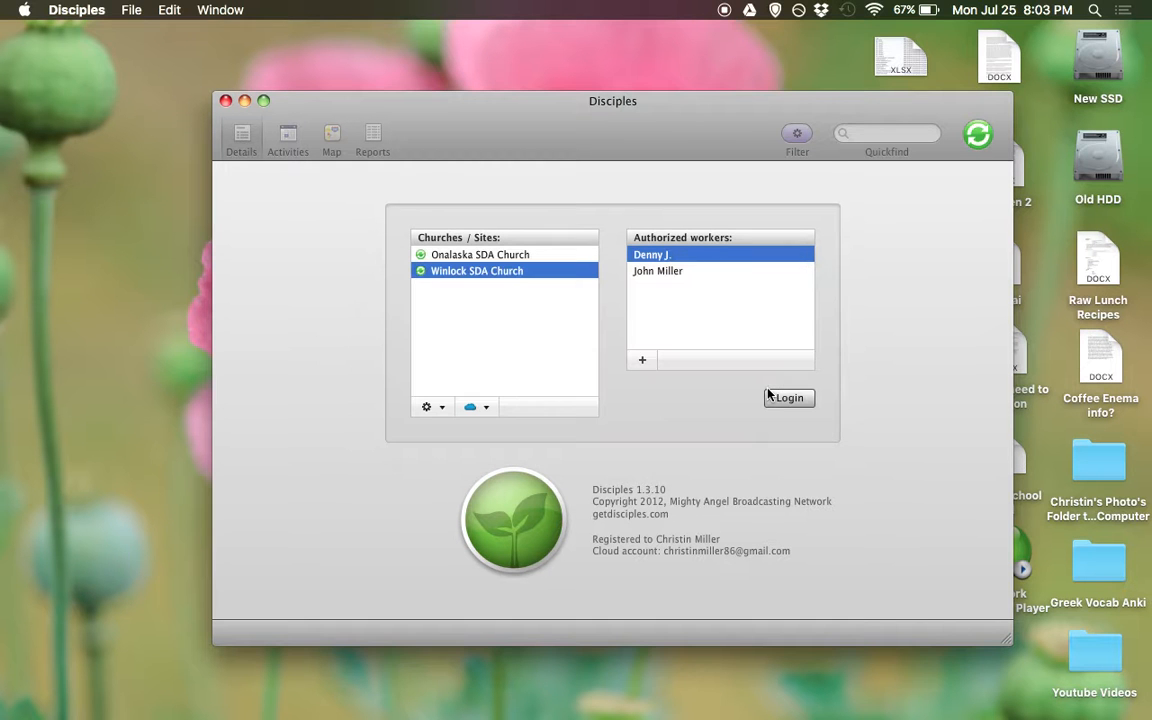
click(502, 258)
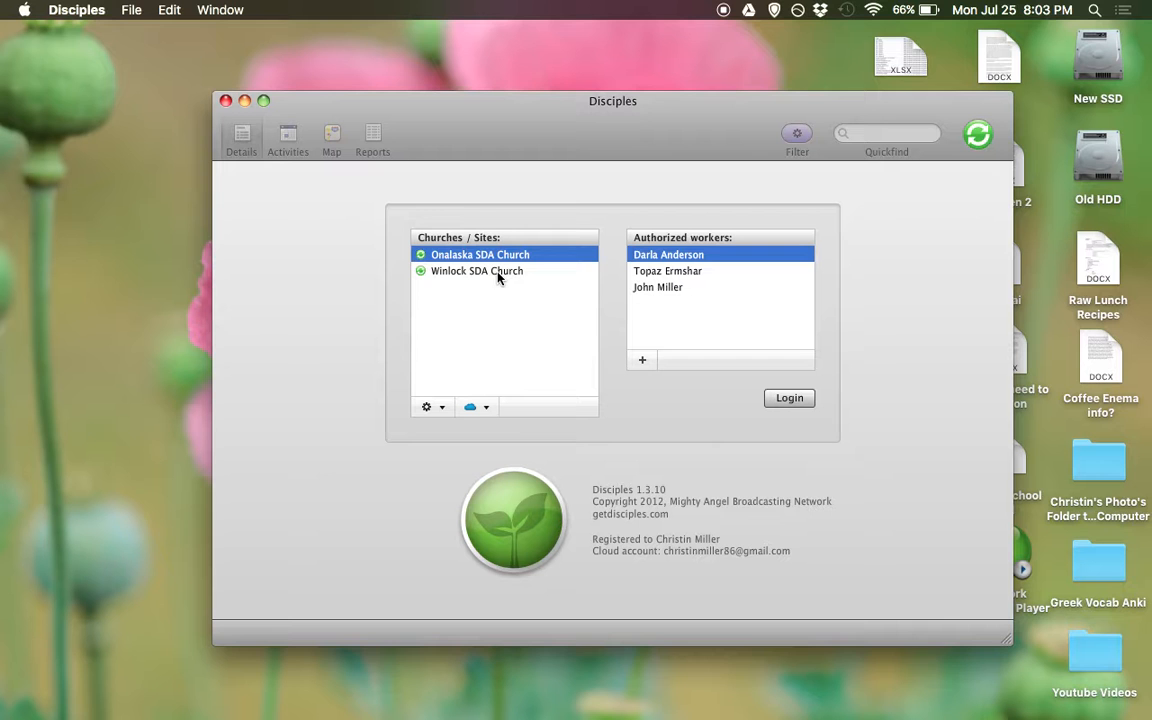
click(499, 271)
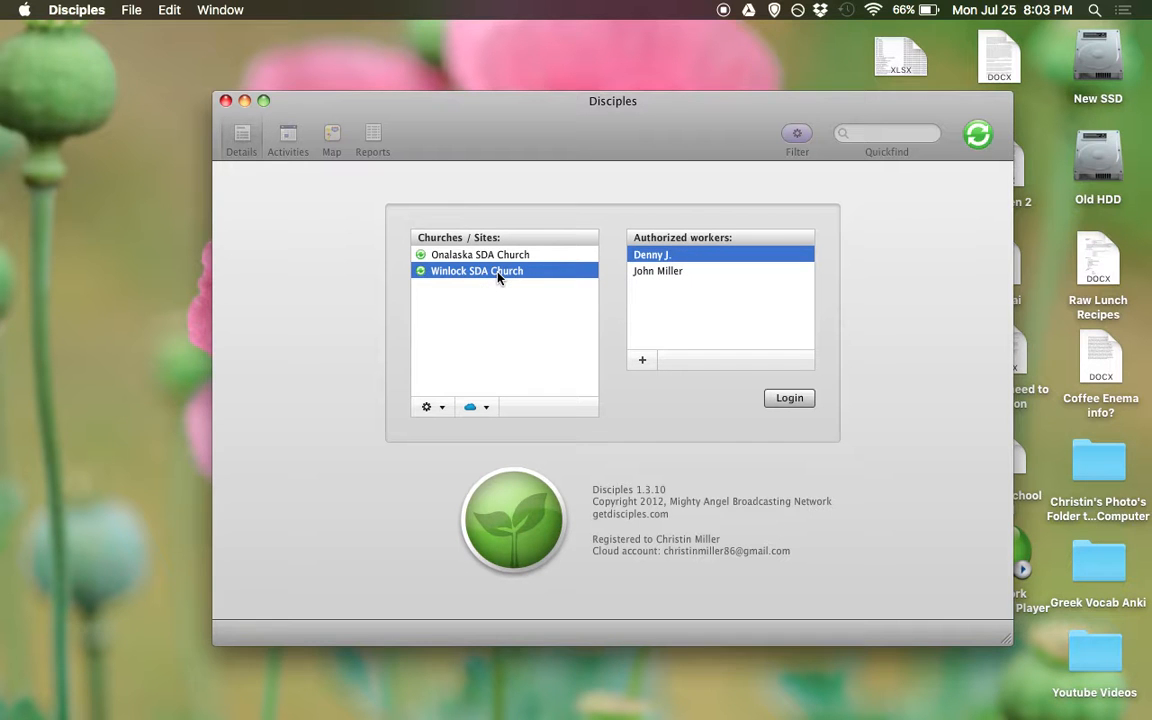
click(643, 362)
Add the user's full name as an authorized worker and acknowledge the restricted-permissions warning
click(734, 266)
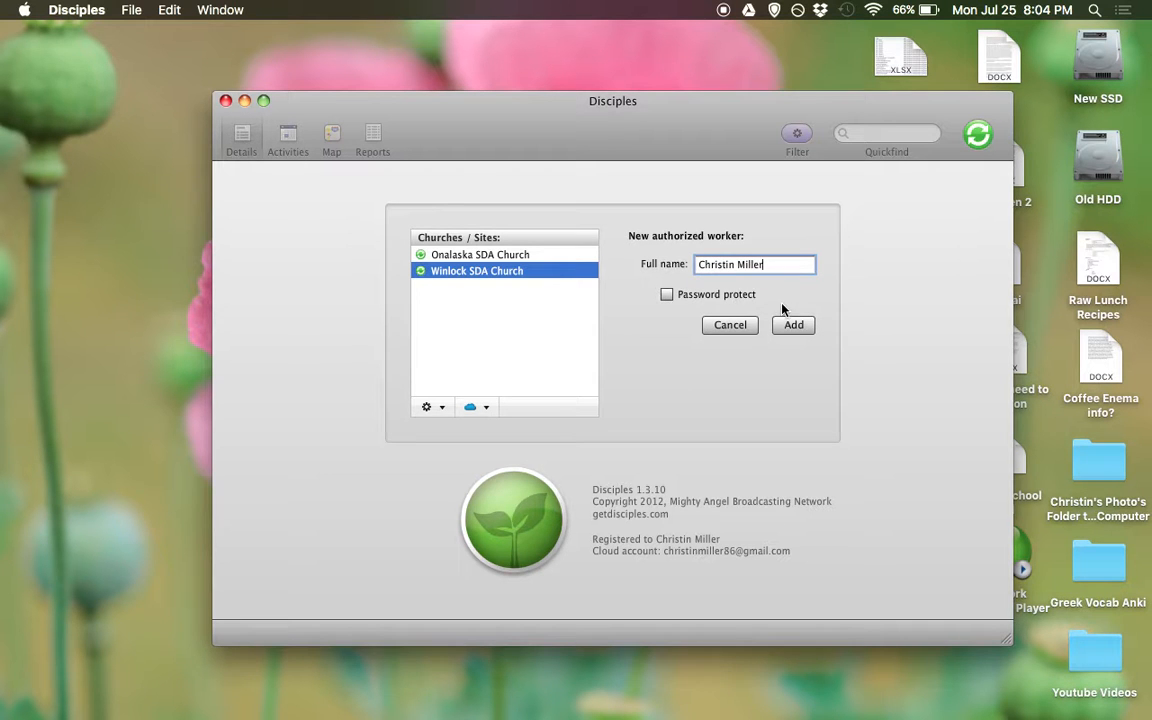
click(799, 325)
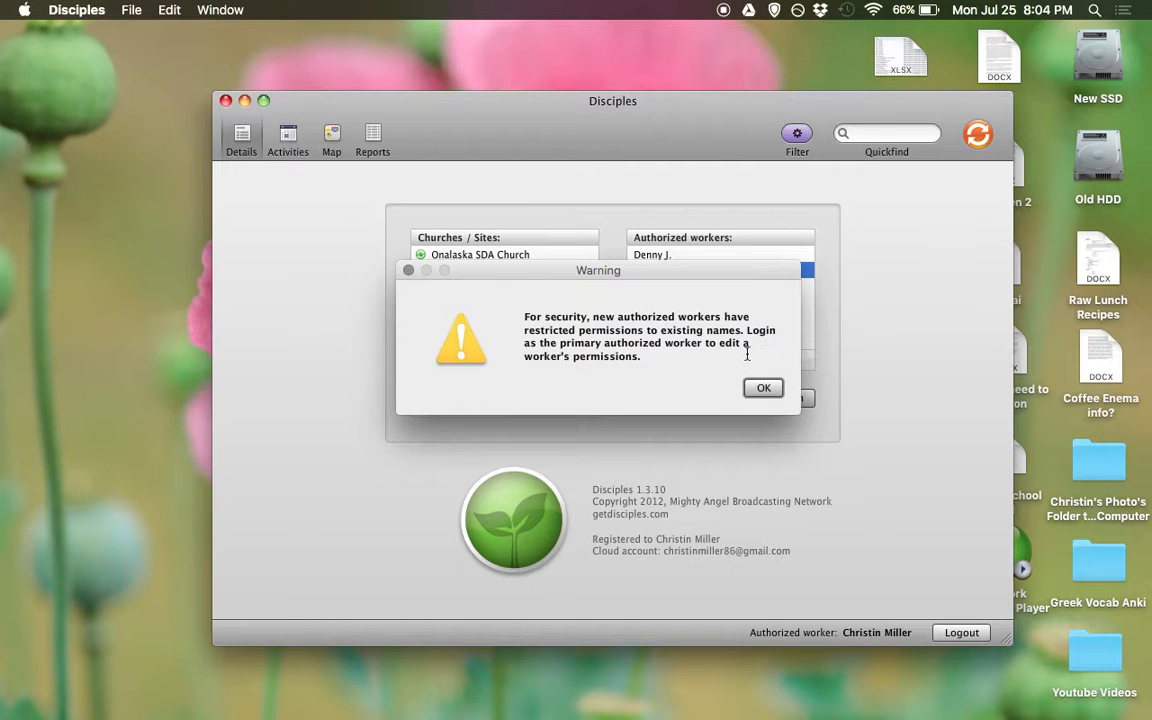
click(763, 388)
click(765, 390)
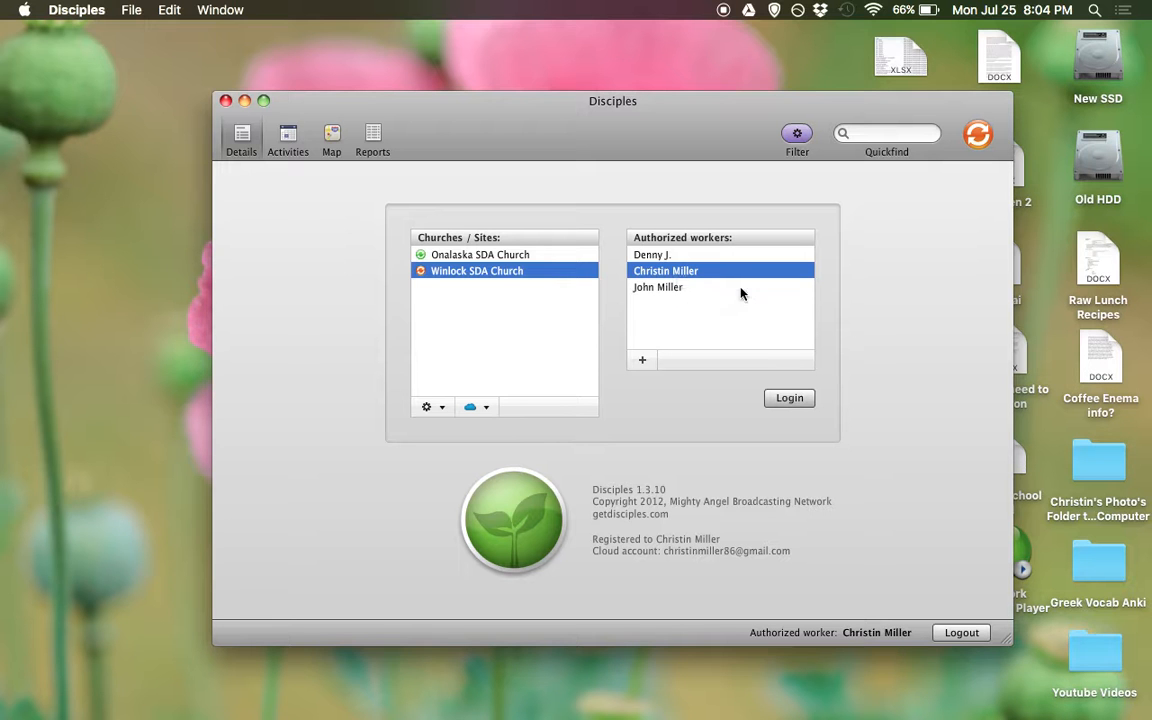
Log in to Winlock SDA Church and open the worker's own record from All Names
click(805, 400)
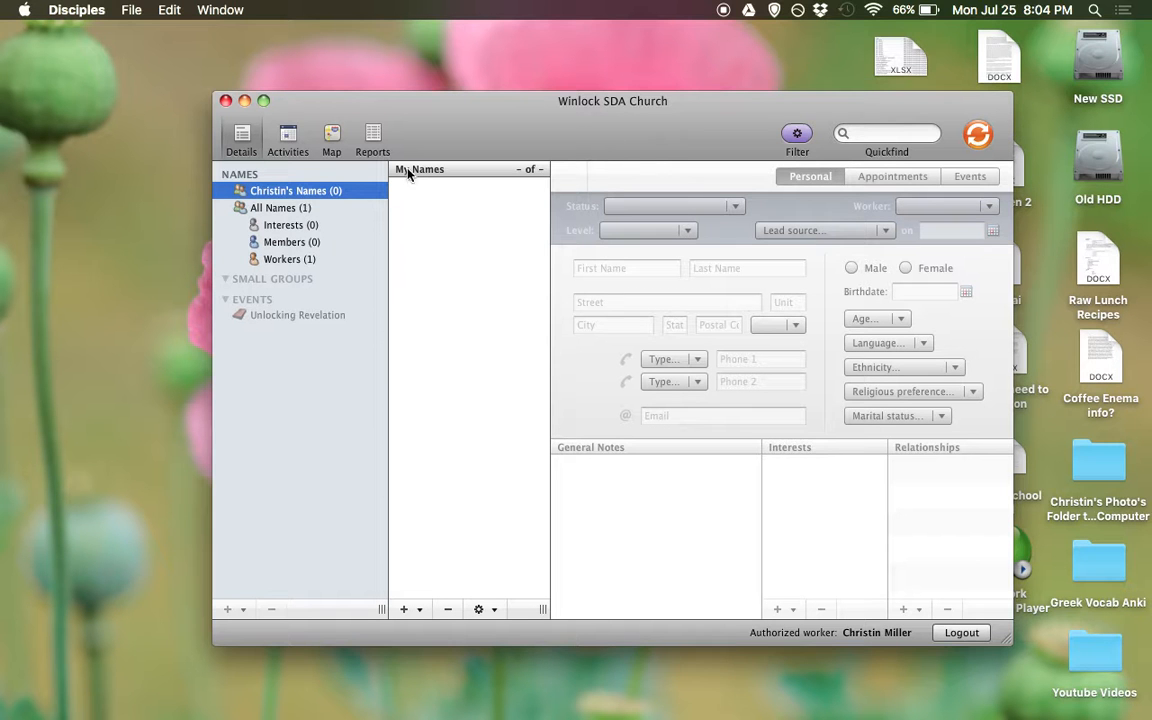
click(270, 207)
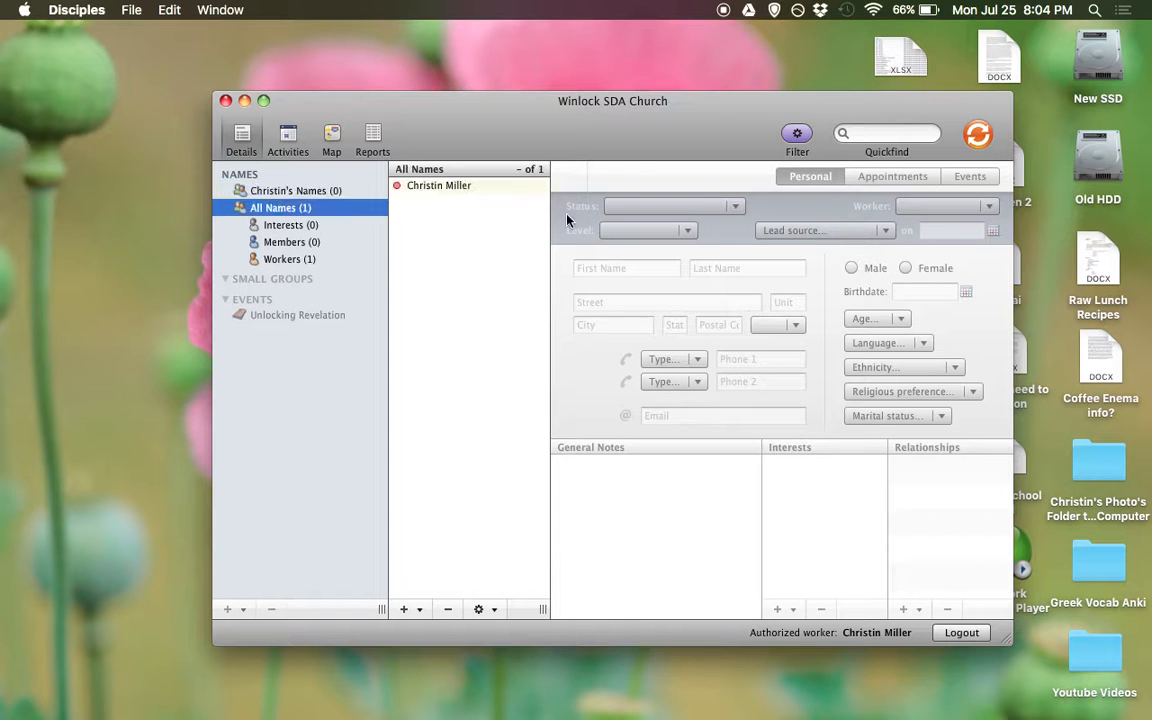
click(491, 192)
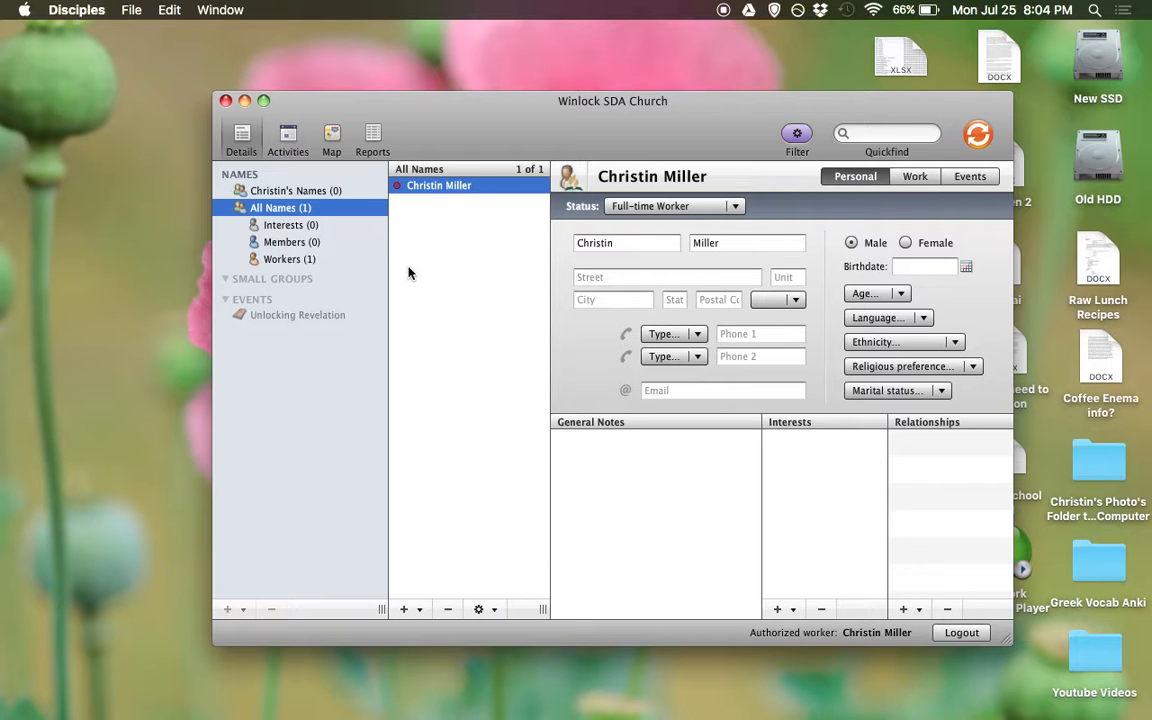
Create a new interest record with the contact's first and last name, street address and city
click(420, 612)
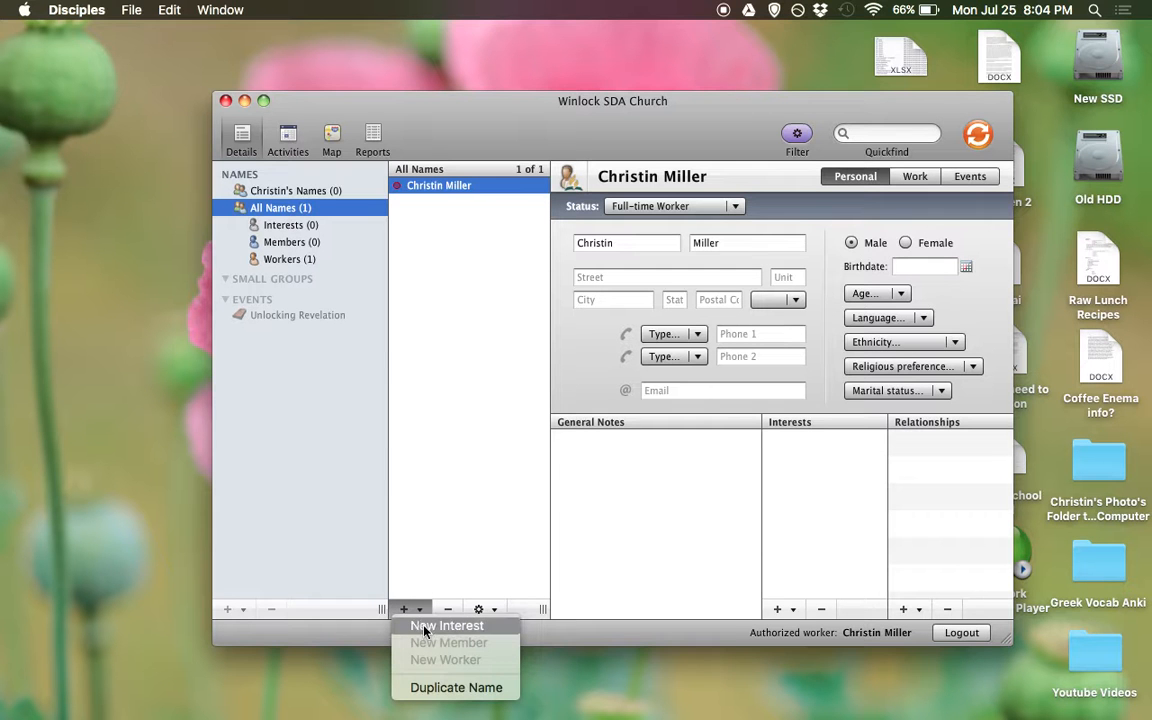
click(440, 626)
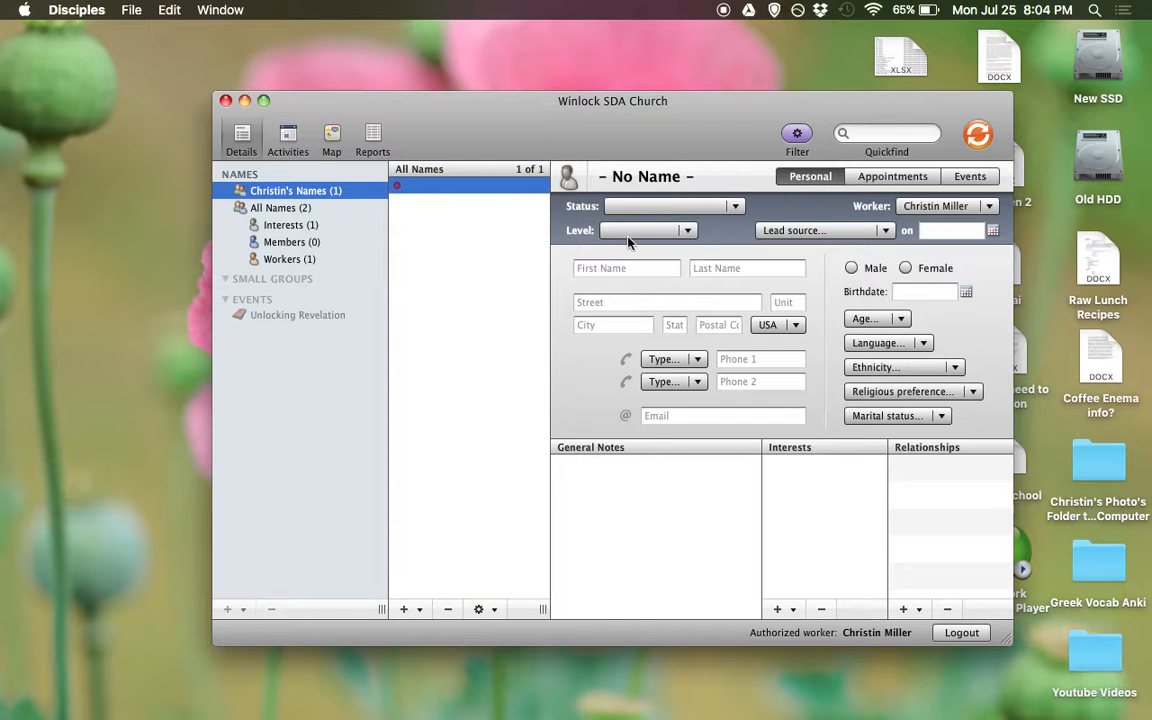
click(615, 267)
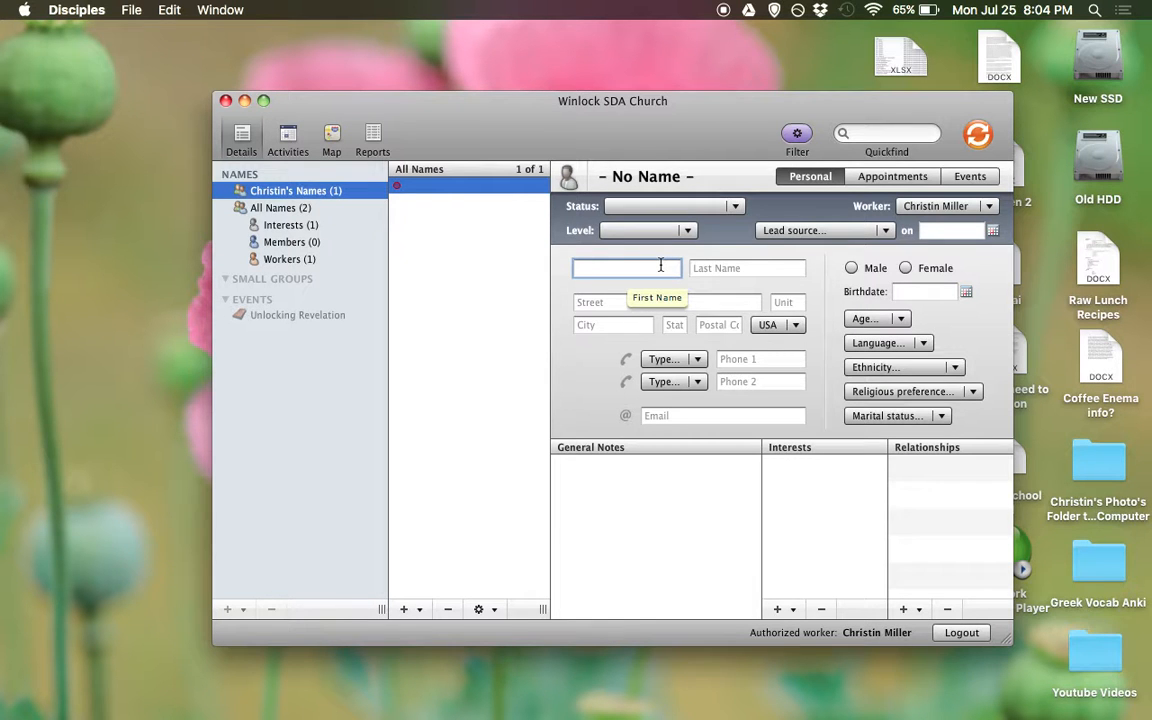
key(Tab)
key(Tab)
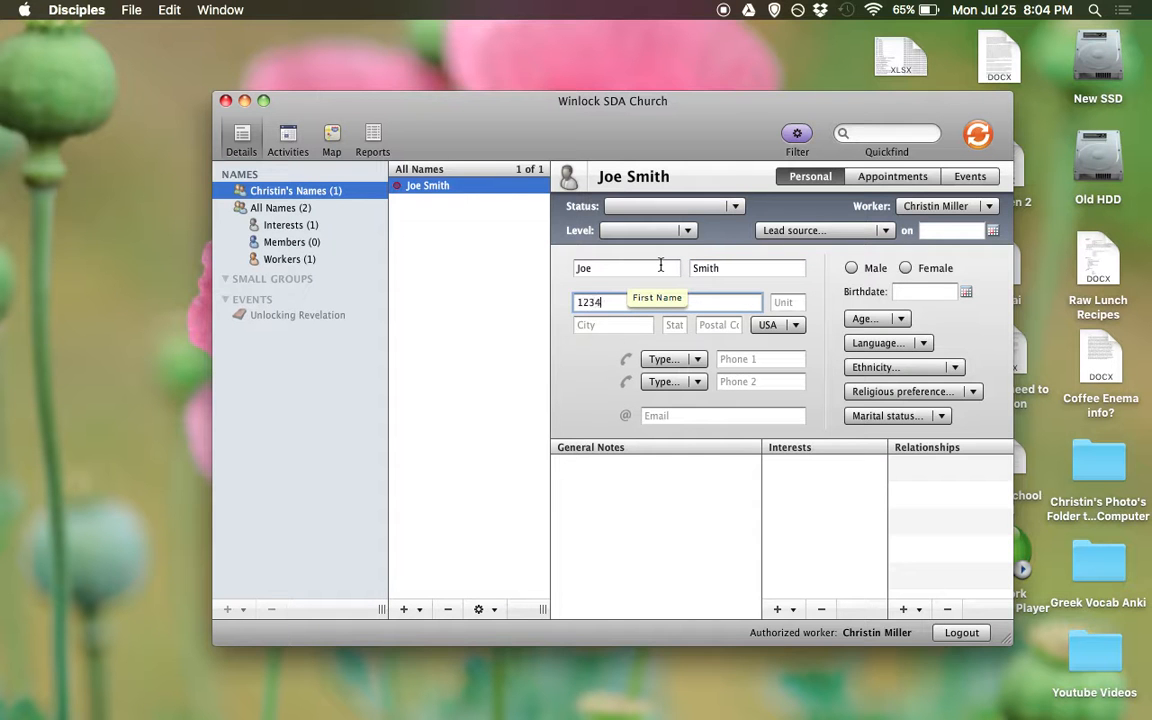
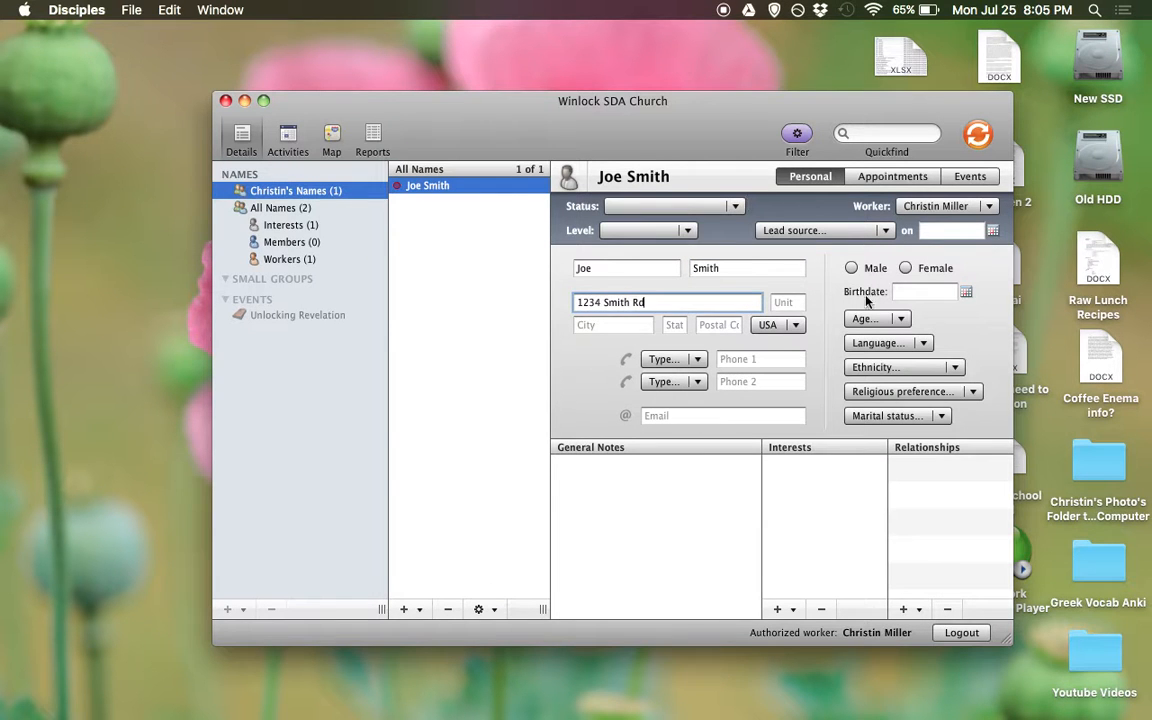
key(Tab)
key(Tab)
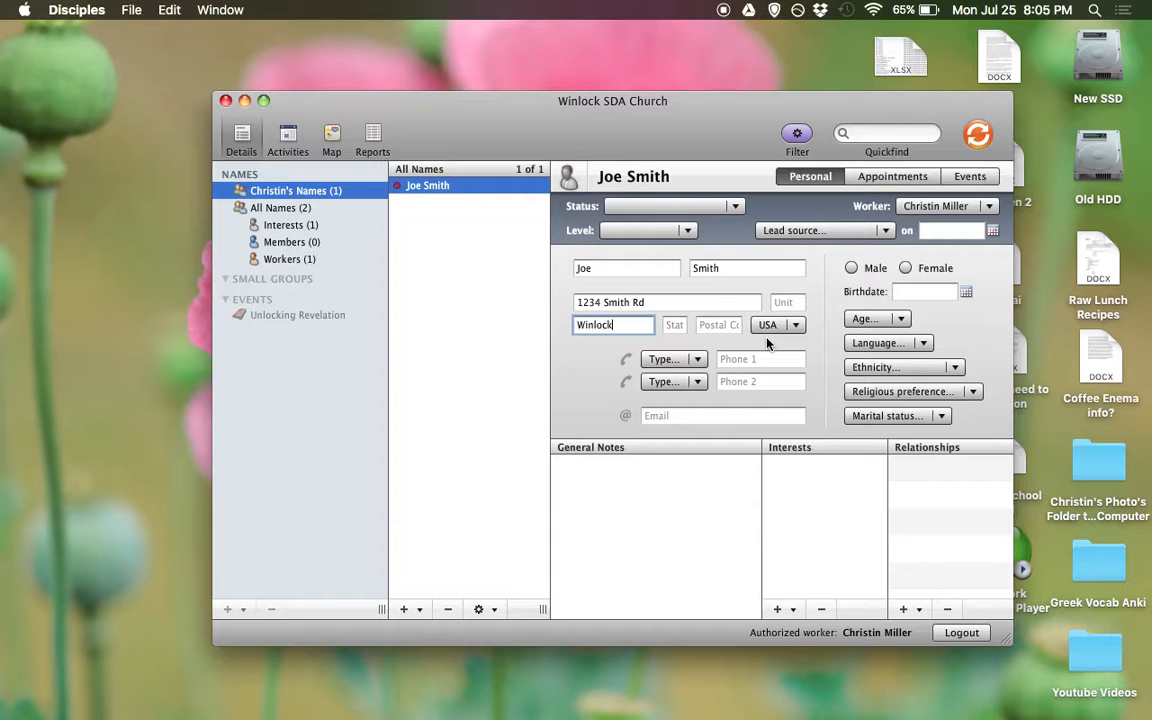
key(Tab)
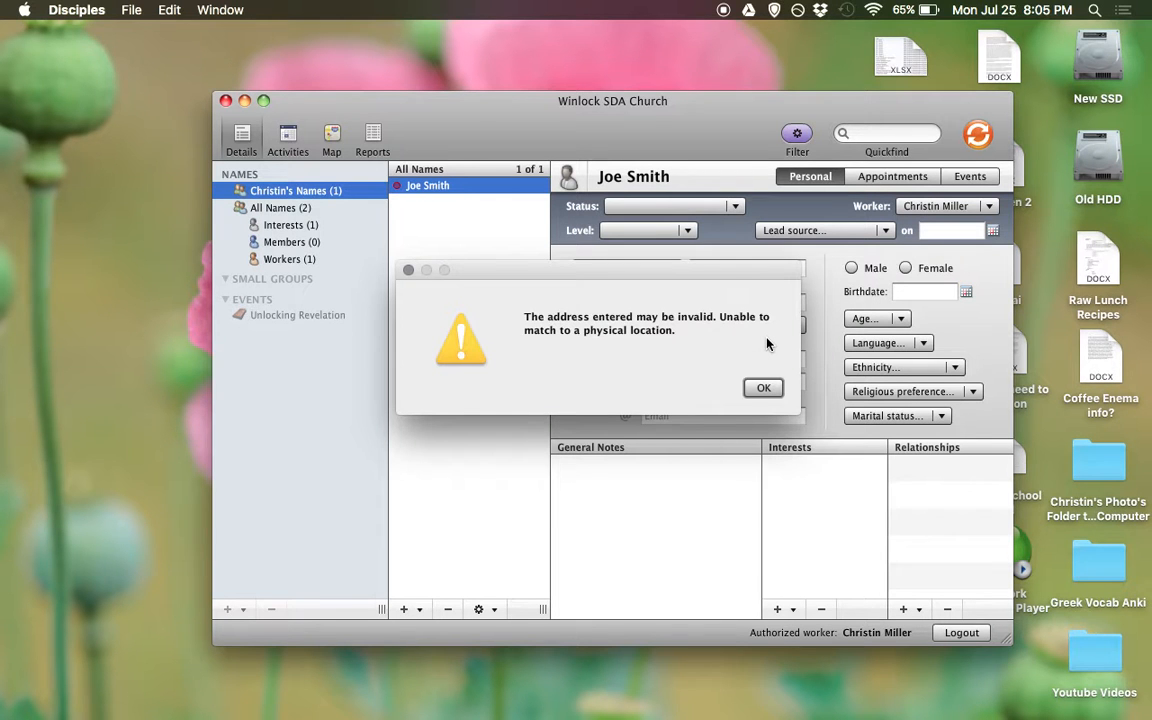
key(Return)
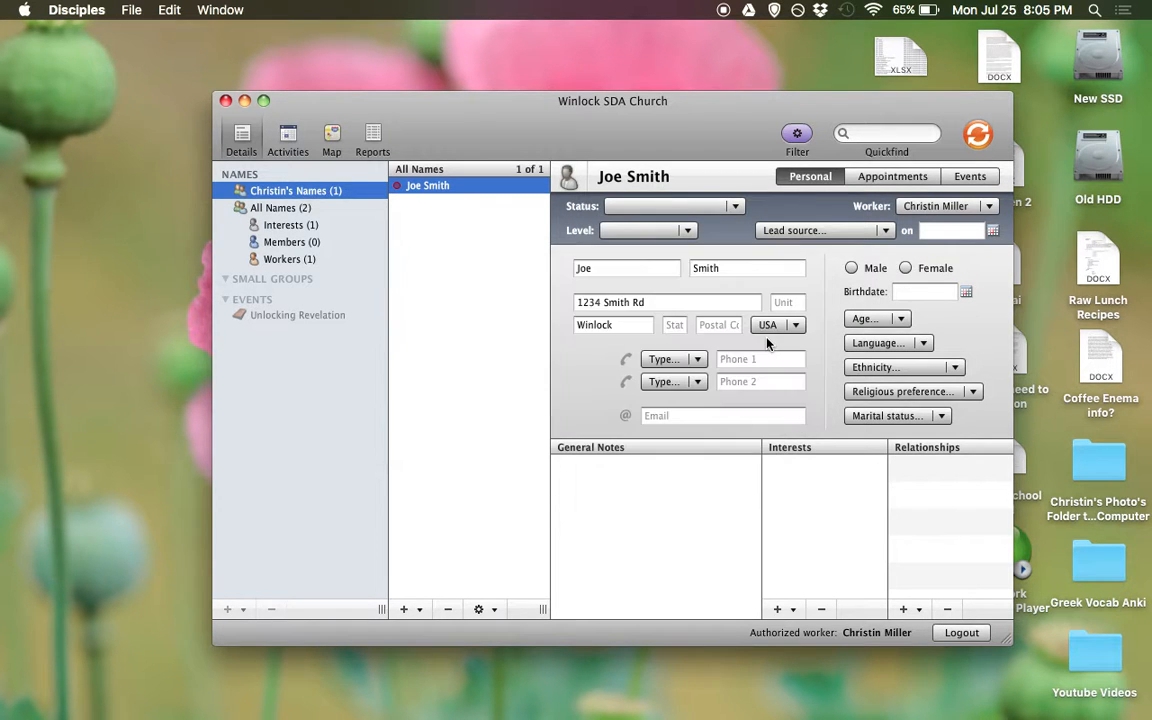
Set the first phone type to Cell and enter the contact's cell phone number
click(664, 360)
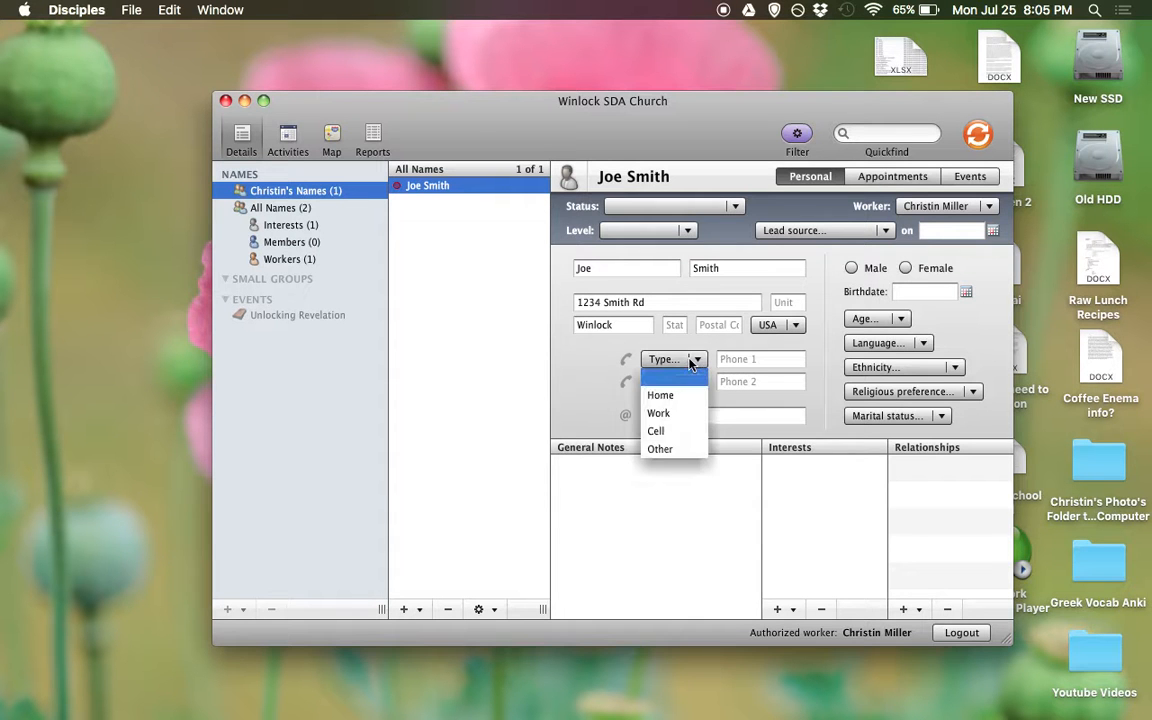
click(664, 431)
click(739, 359)
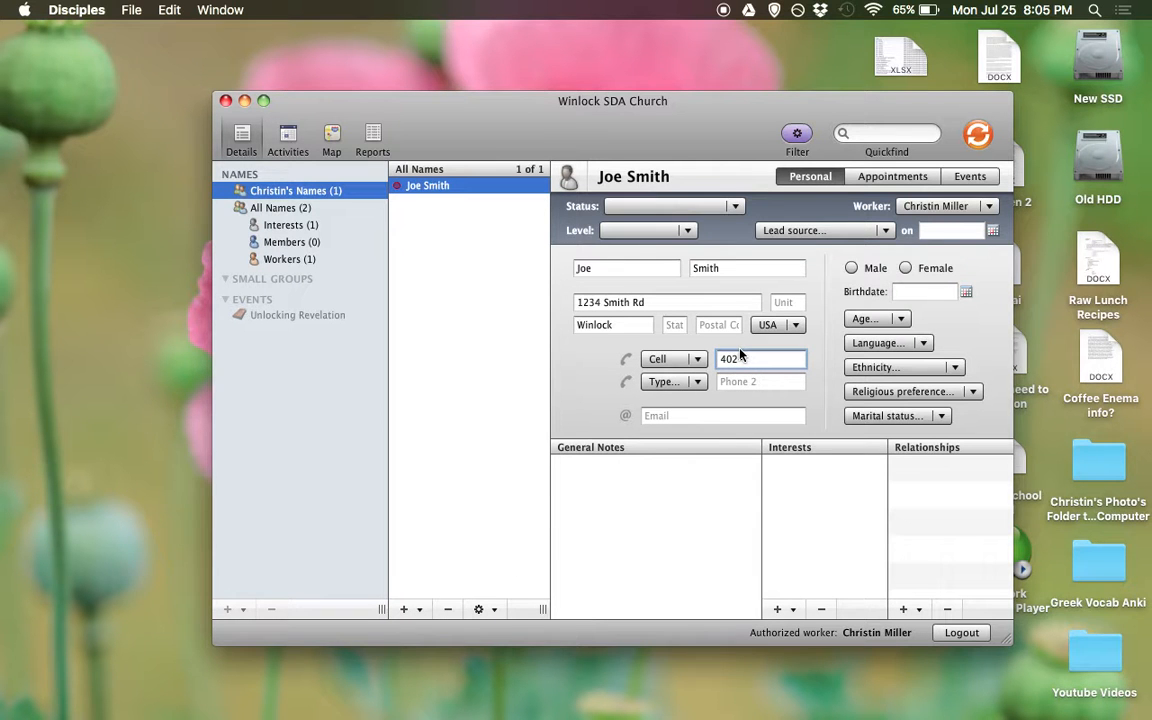
text(402-999-9999)
click(686, 416)
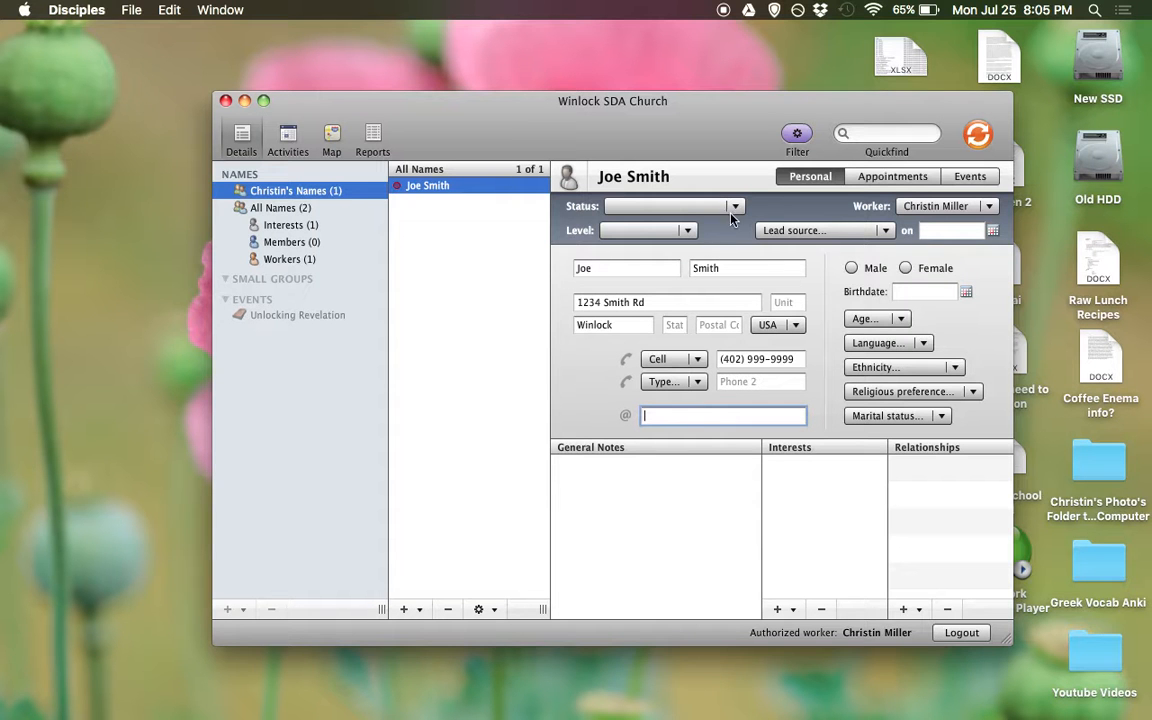
click(843, 235)
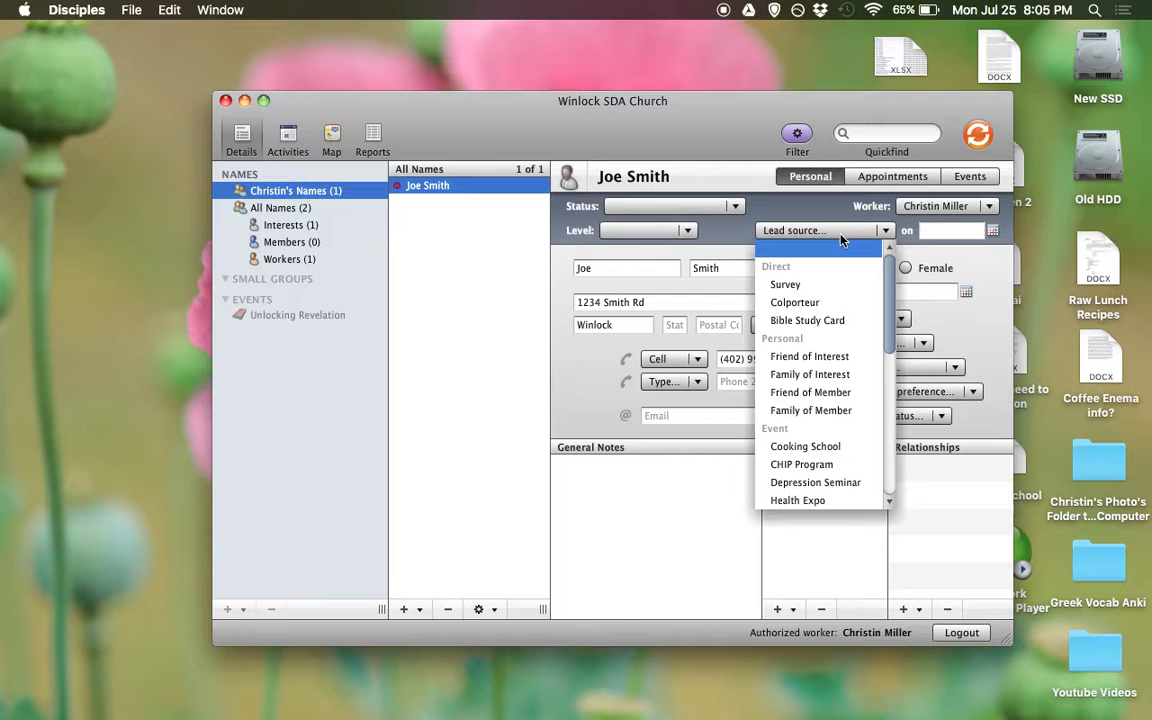
Set lead source Survey, status In-home Study, level A - Excellent, and lead source date 07/23/2016
click(780, 285)
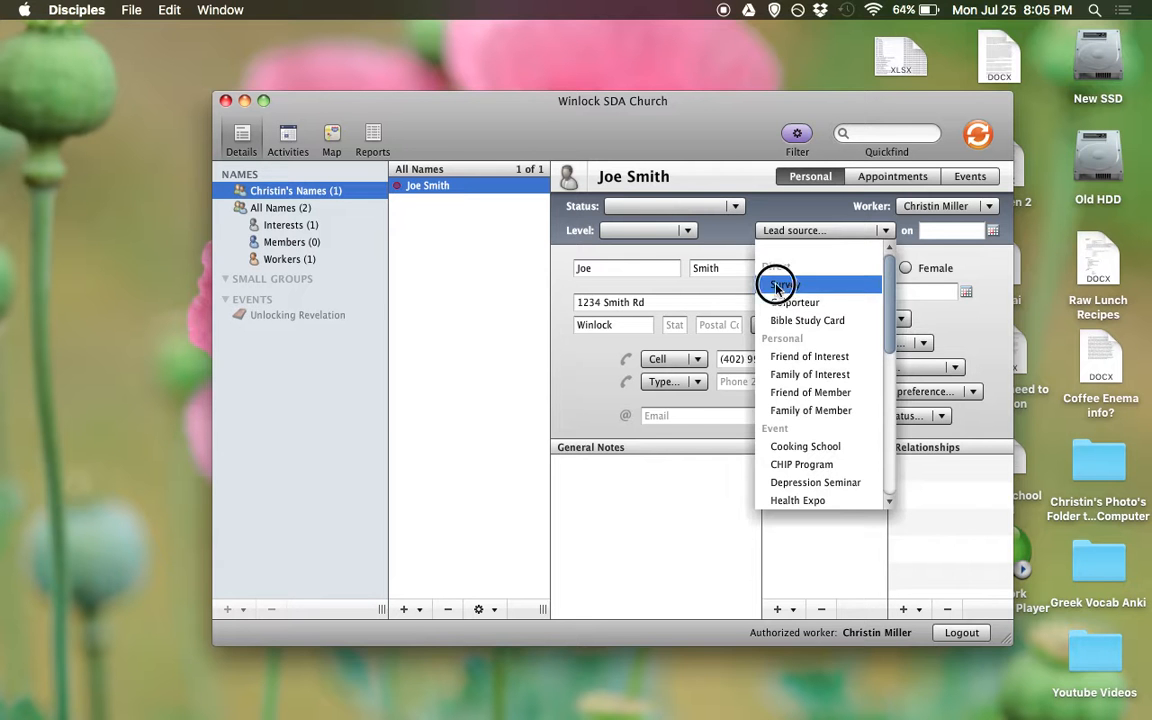
click(734, 207)
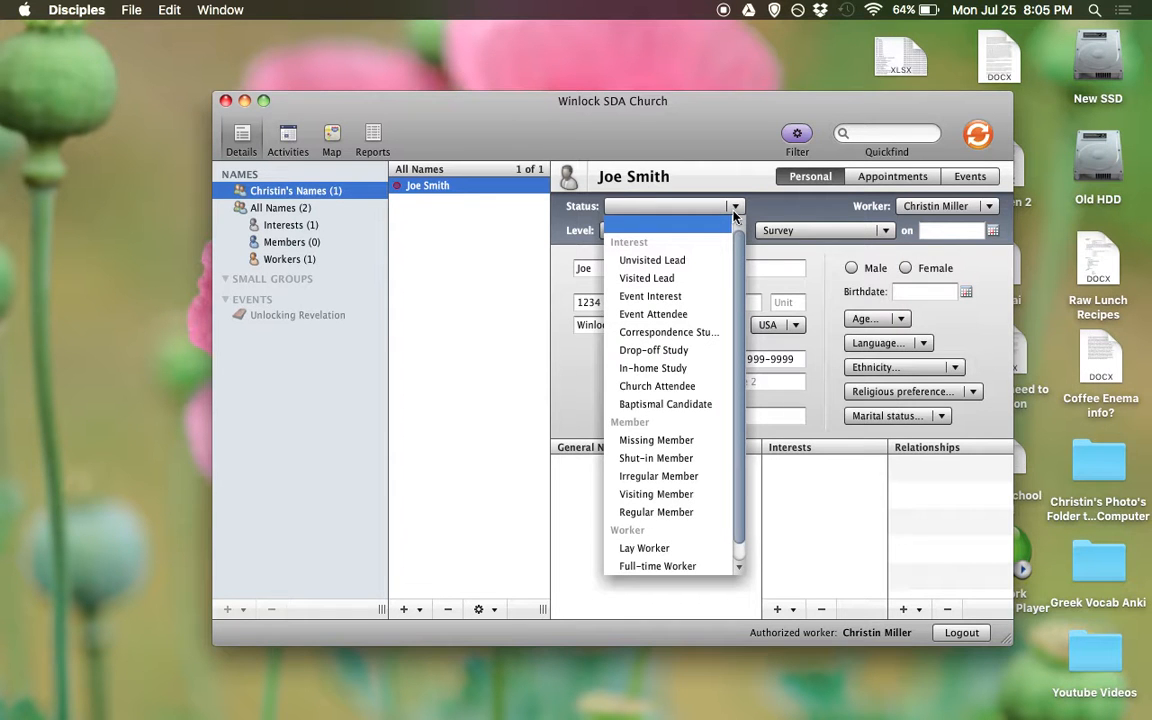
click(675, 367)
click(685, 232)
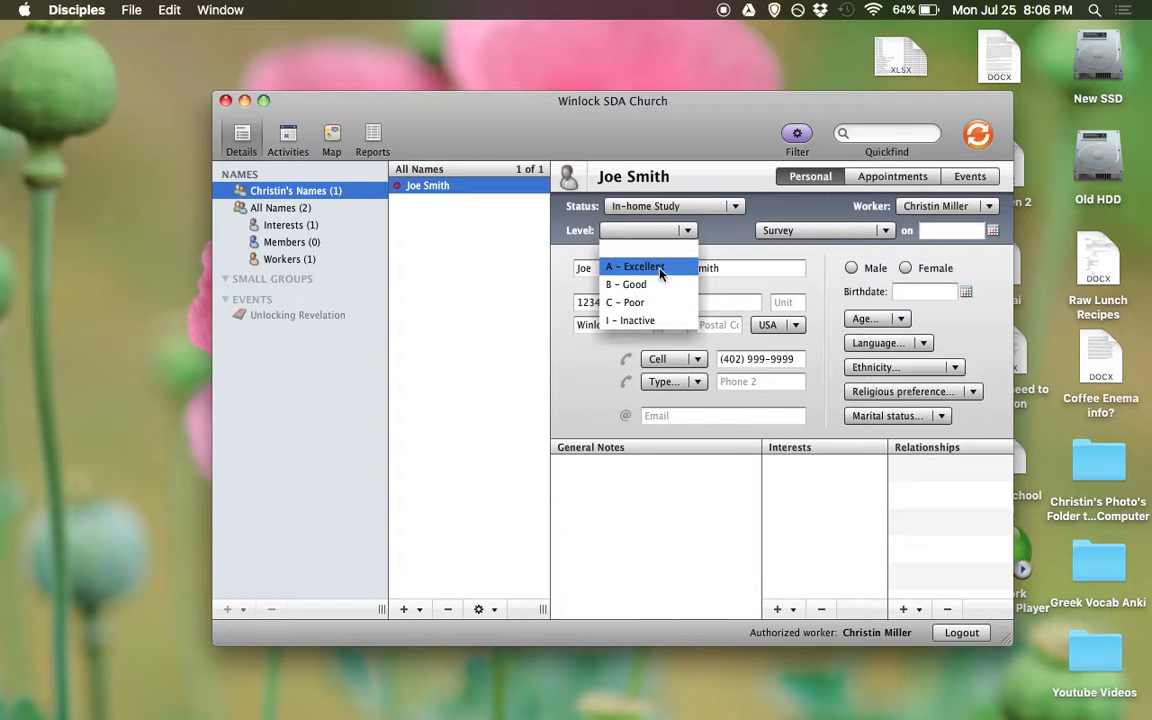
click(662, 267)
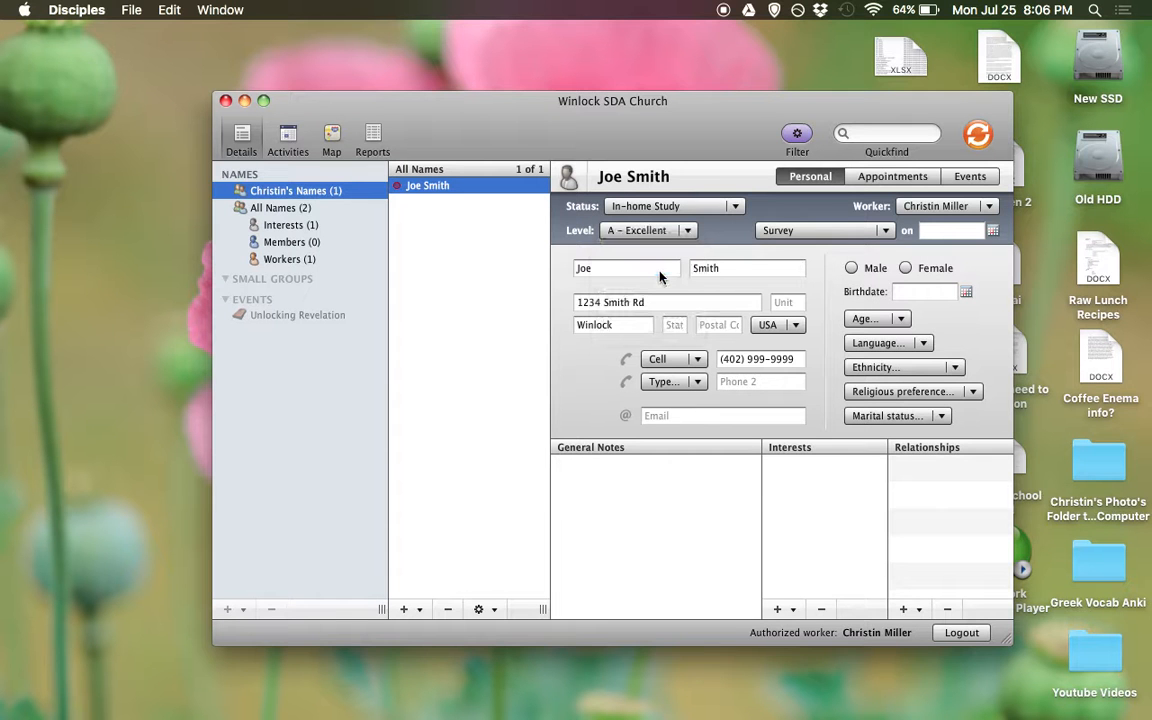
click(961, 228)
click(992, 231)
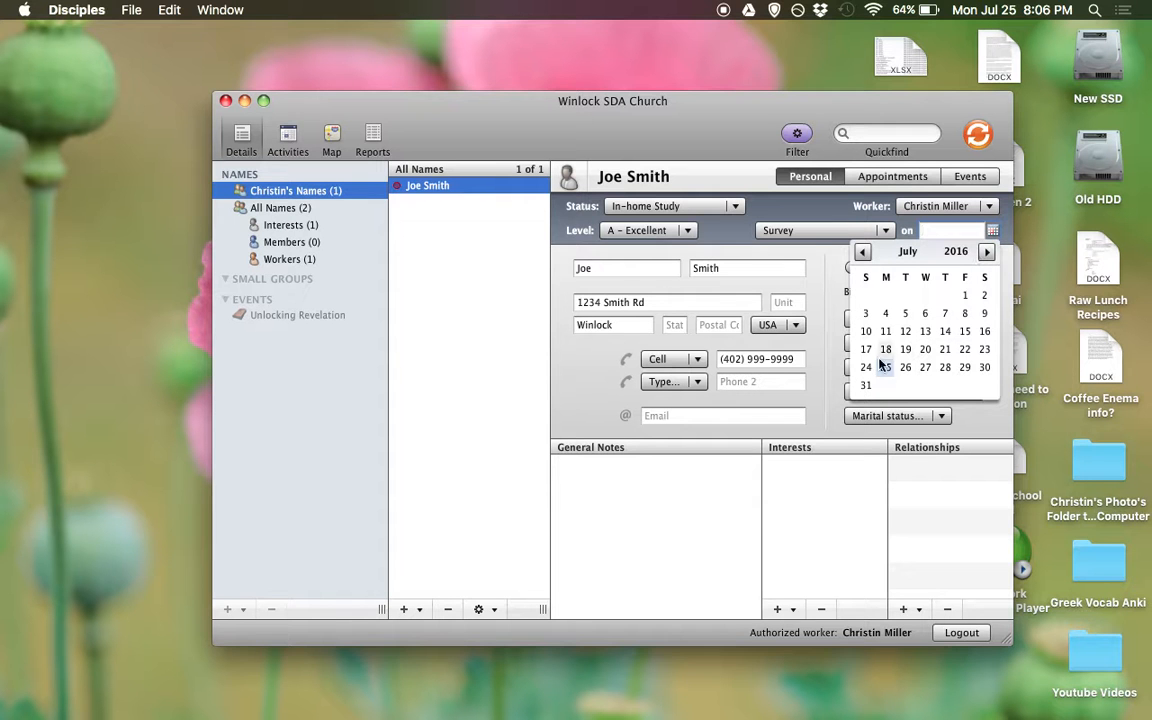
click(986, 349)
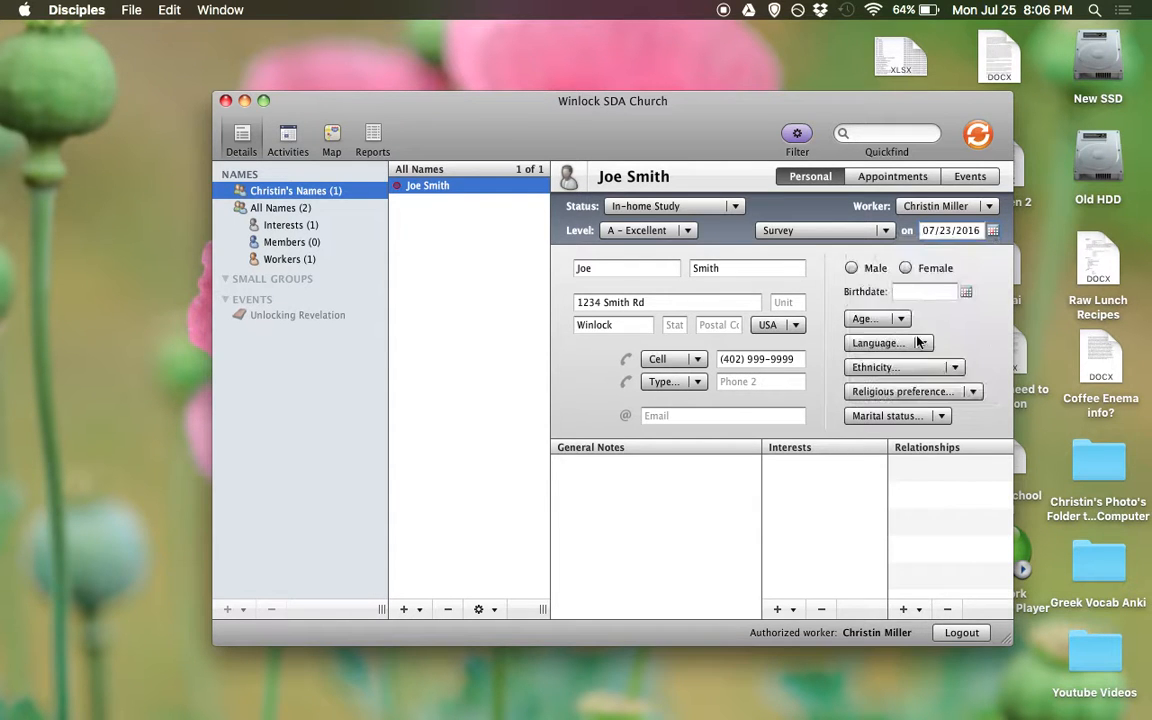
Mark the contact male, age 40-49, English, Caucasian, Agnostic and Married
click(851, 268)
click(897, 320)
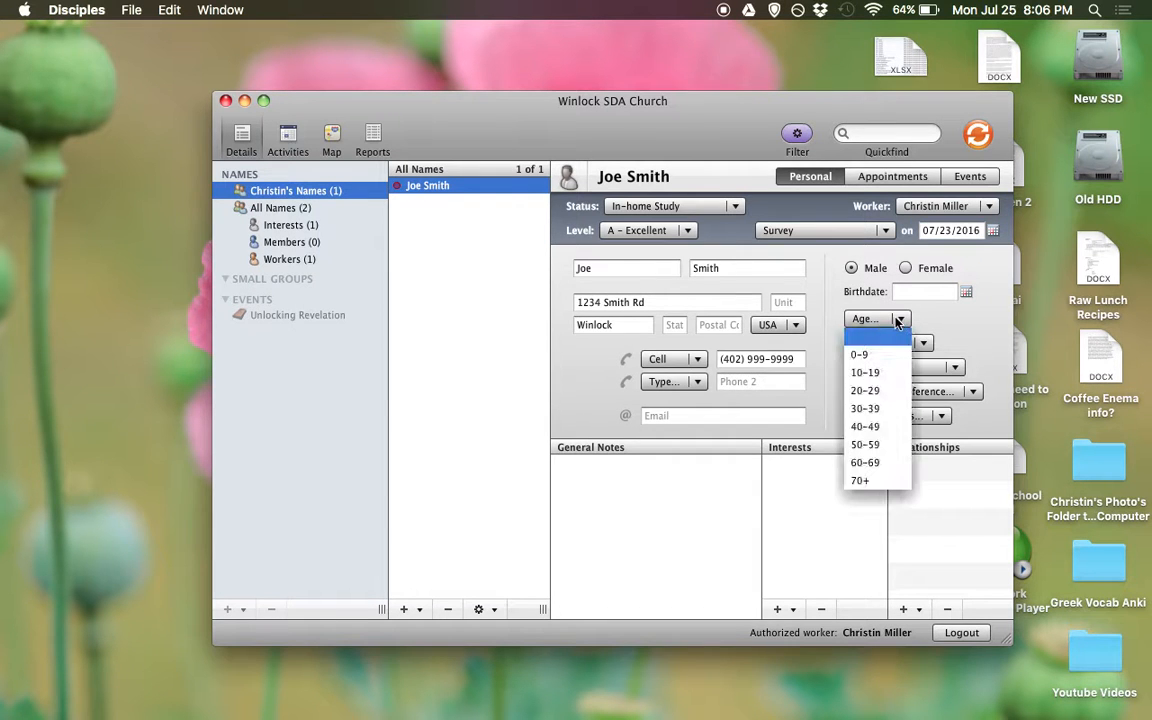
click(884, 427)
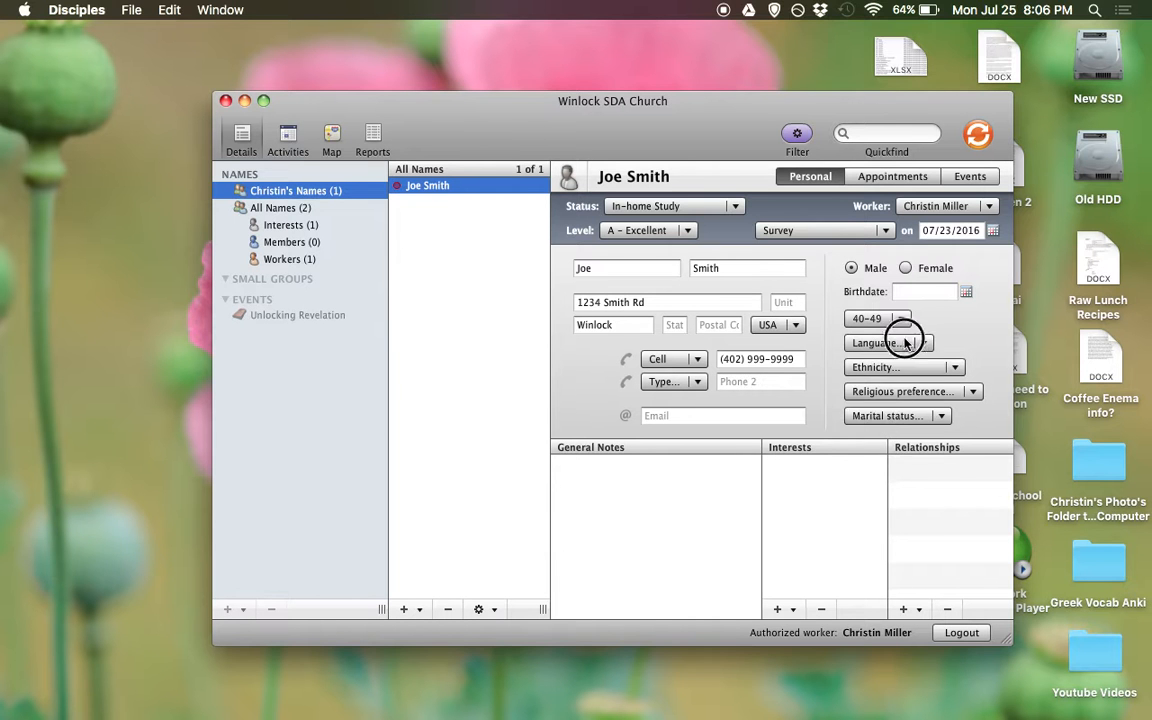
click(906, 343)
click(880, 379)
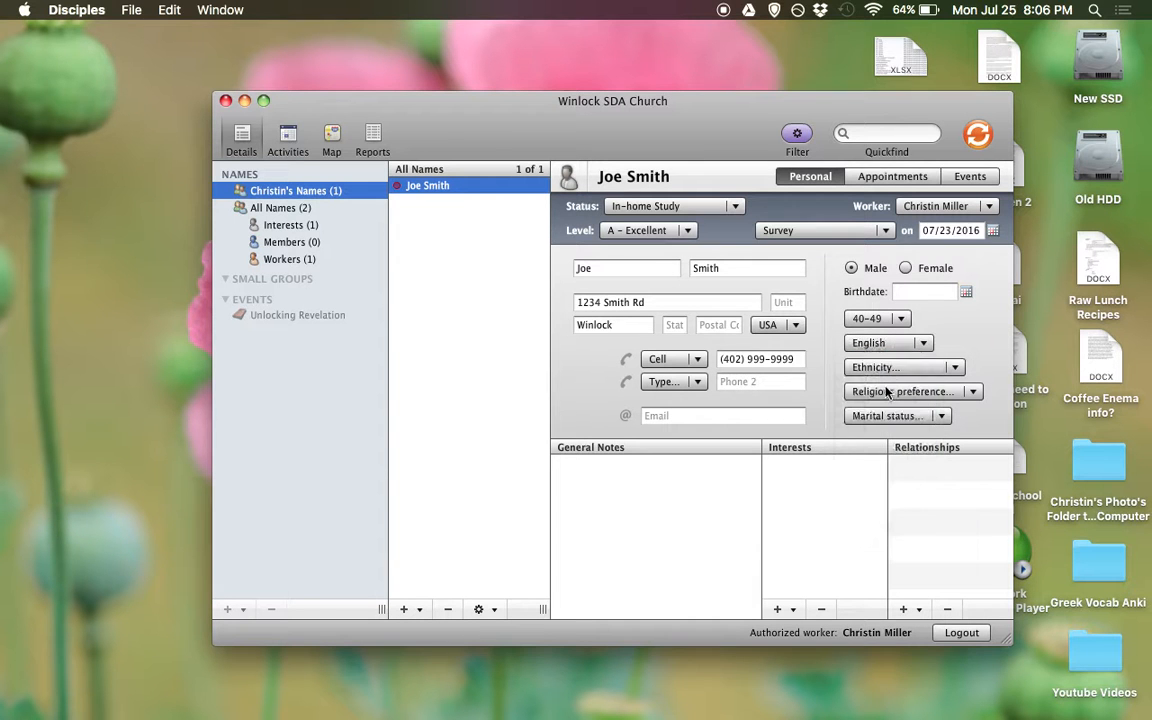
click(890, 368)
click(888, 404)
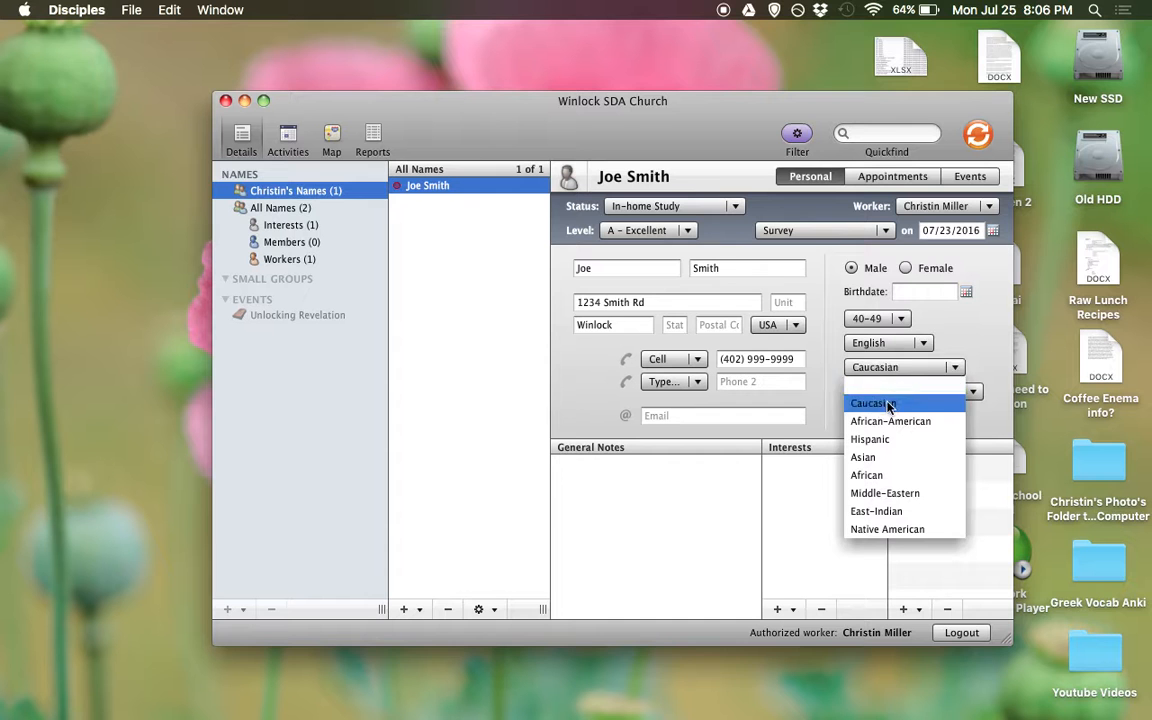
click(883, 394)
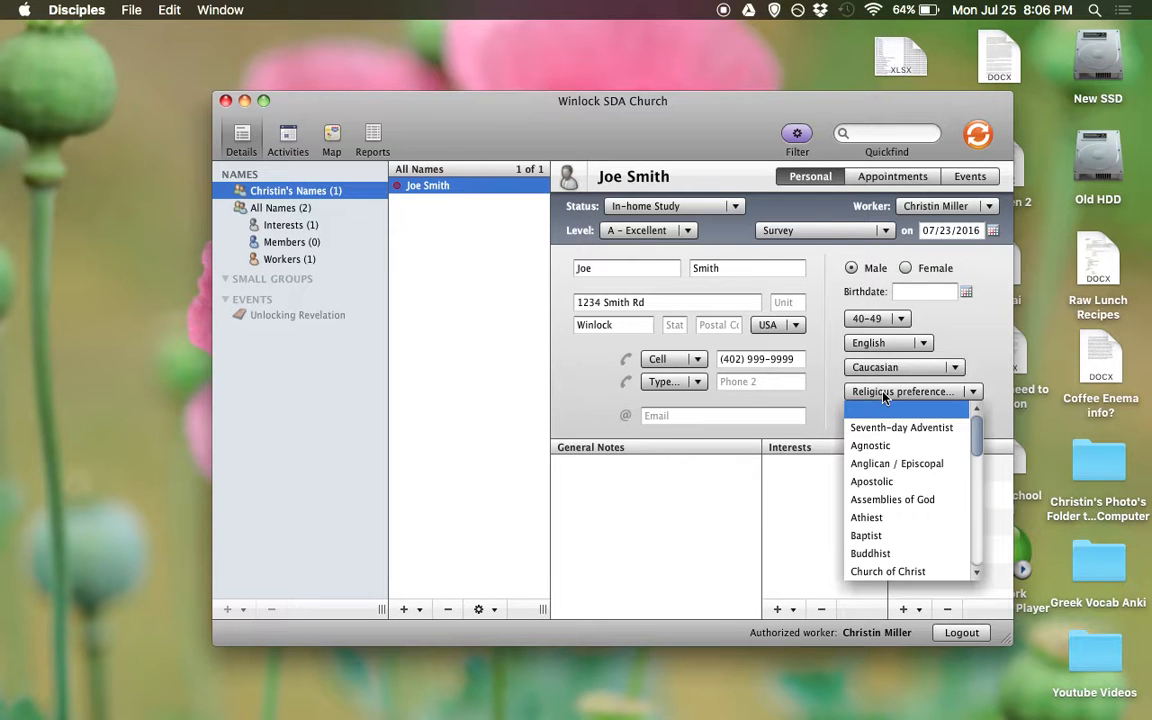
click(892, 455)
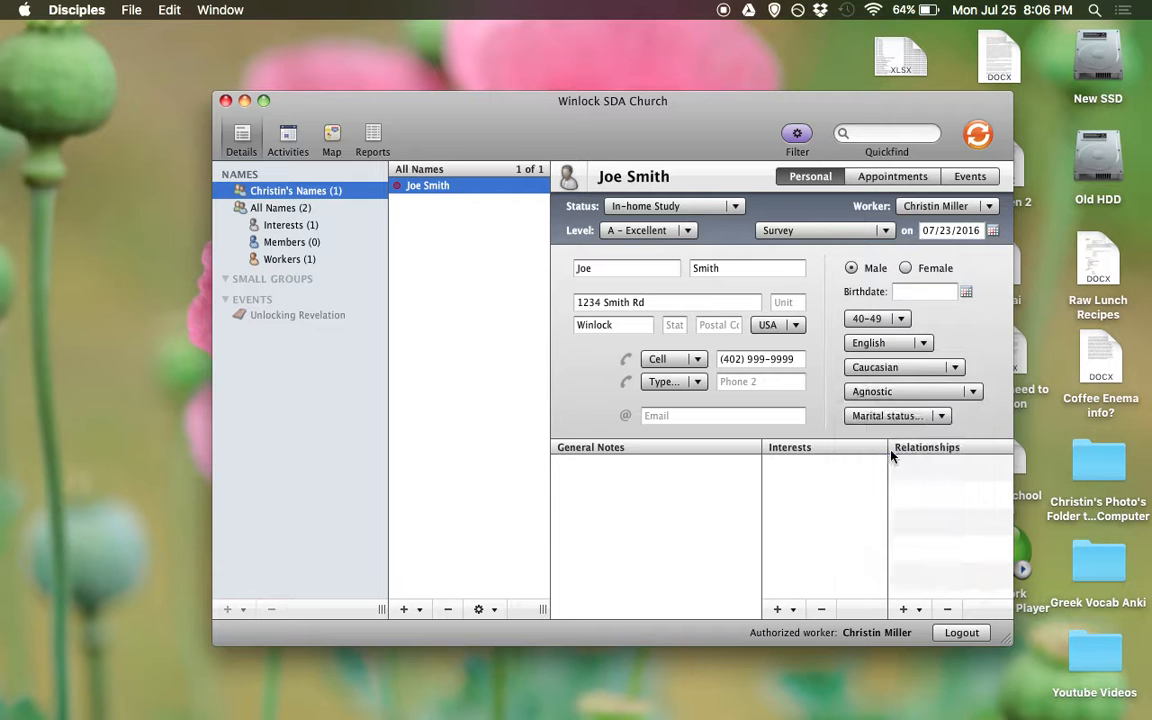
click(880, 422)
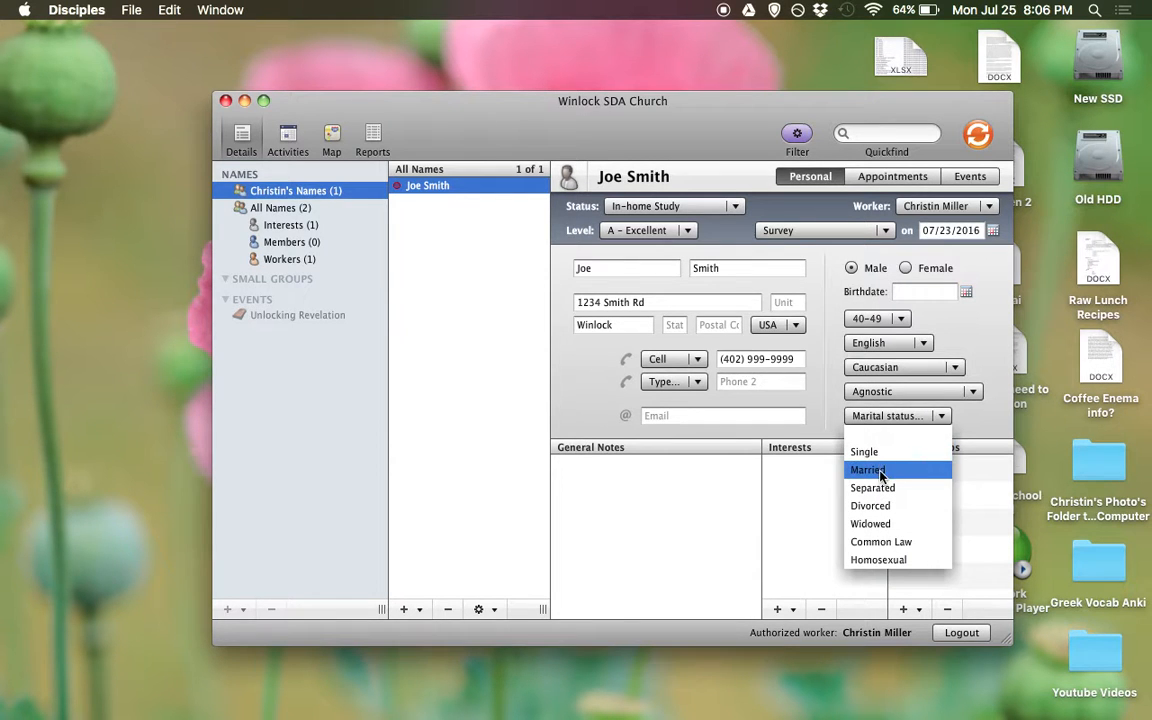
click(884, 470)
click(635, 497)
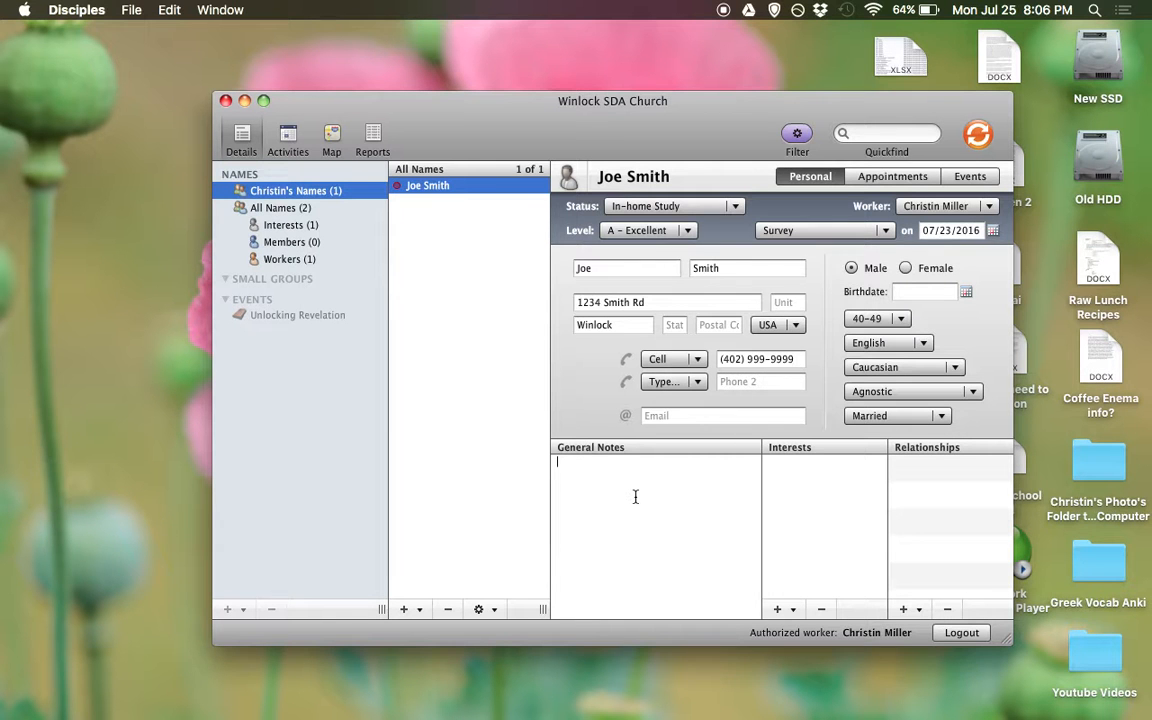
Write a general note about meeting the contact and his wife and their Bible-study interest
text(I met Joe and his wife Susan)
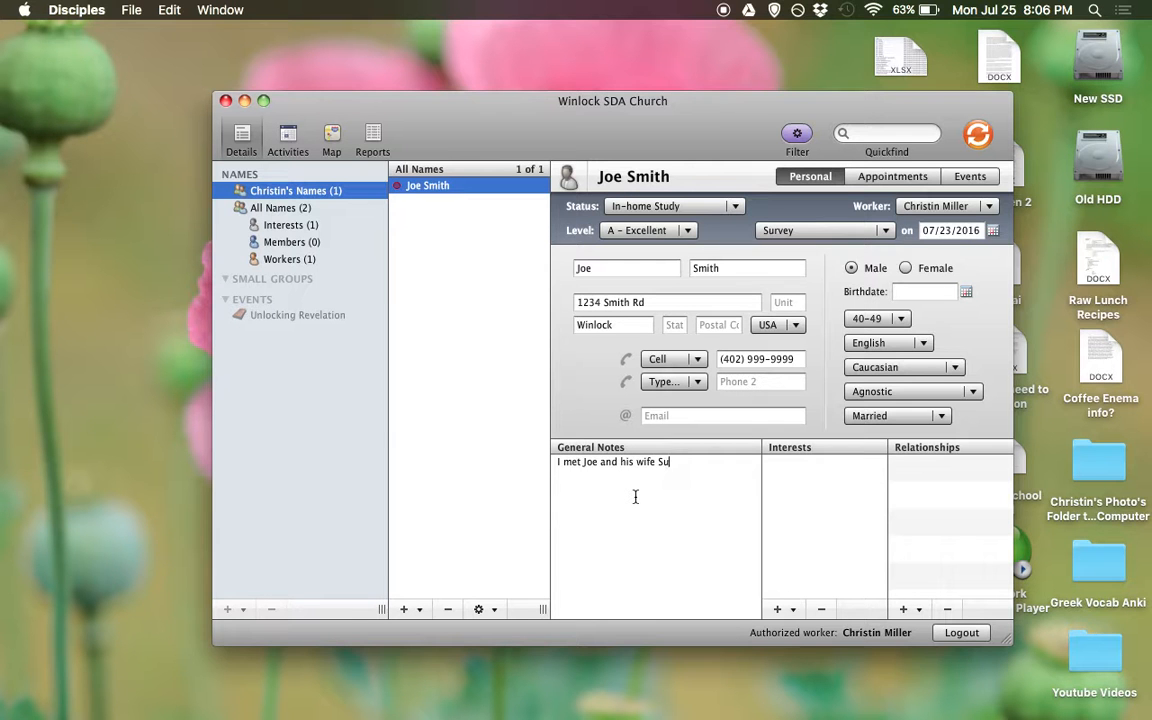
text(They were both very in)
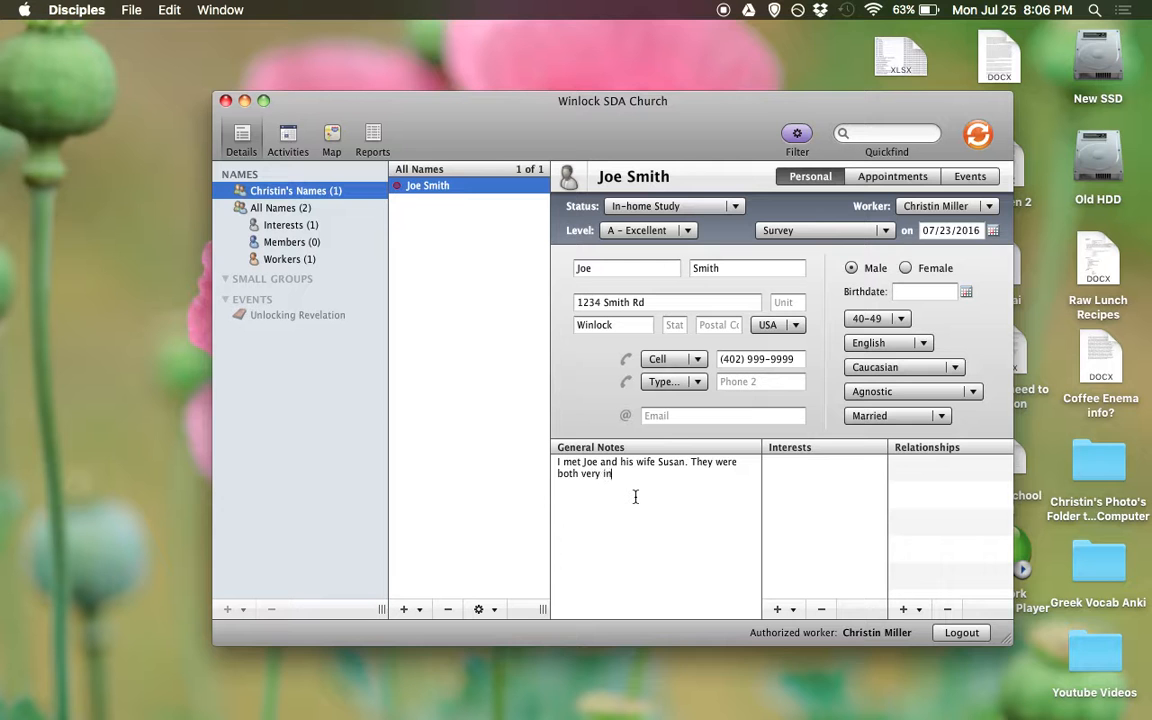
text(terested in Bible studies. They would like to me)
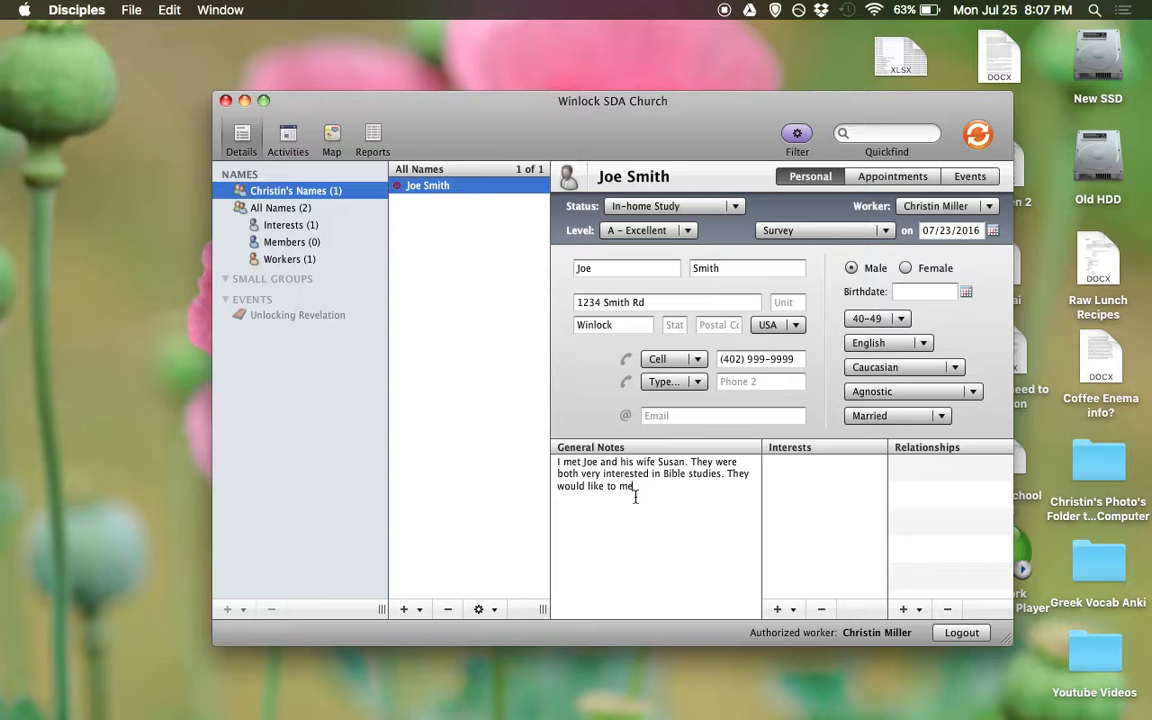
text(et Wednesday at 7PM.)
Add interests Stop Smoking, Vacation Bible School, In-home Studies and Prophecy
click(782, 614)
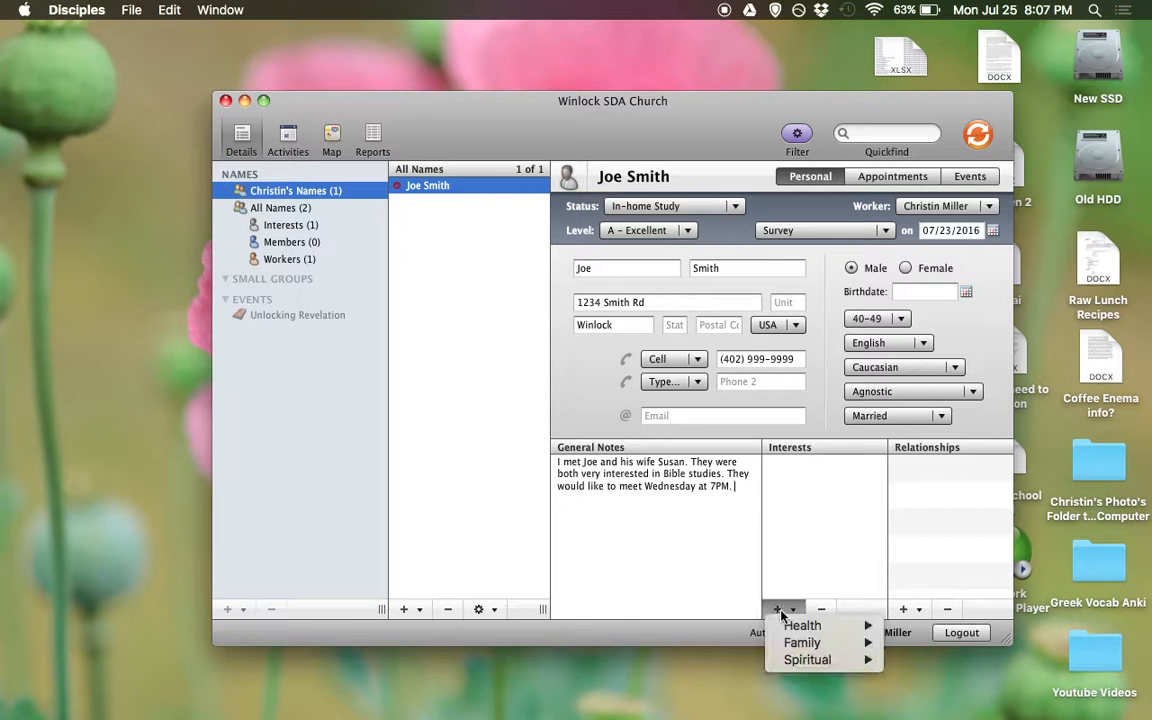
mouse_move(790, 627)
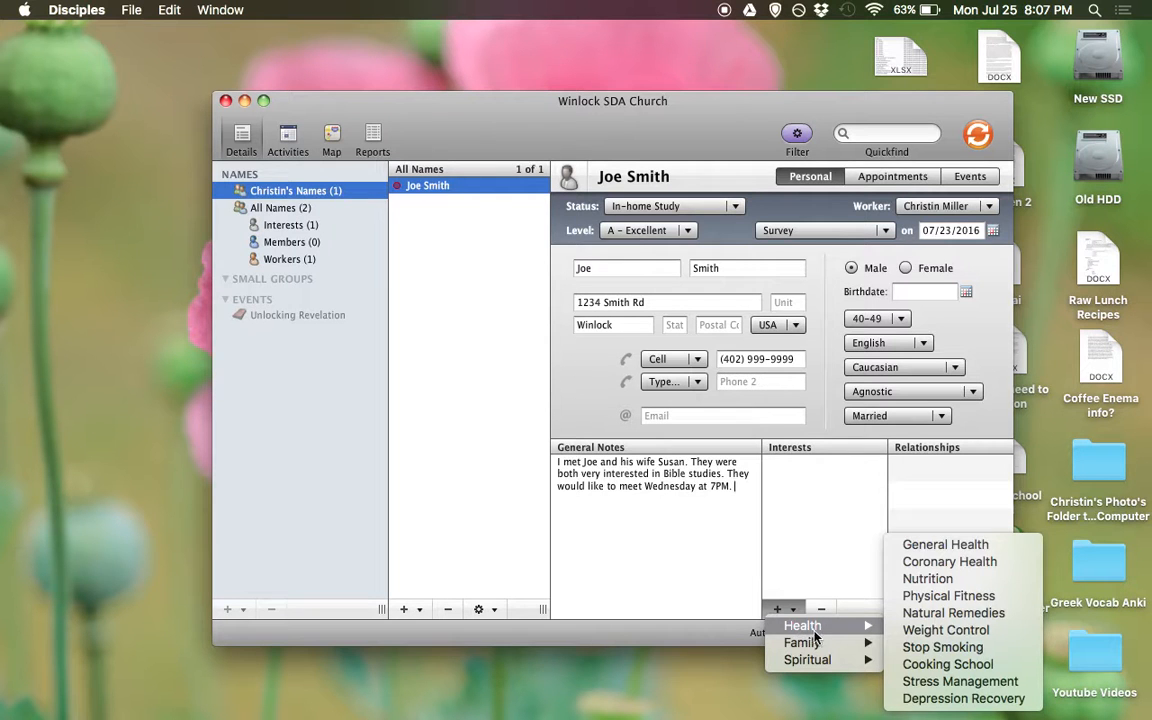
mouse_move(850, 638)
click(925, 650)
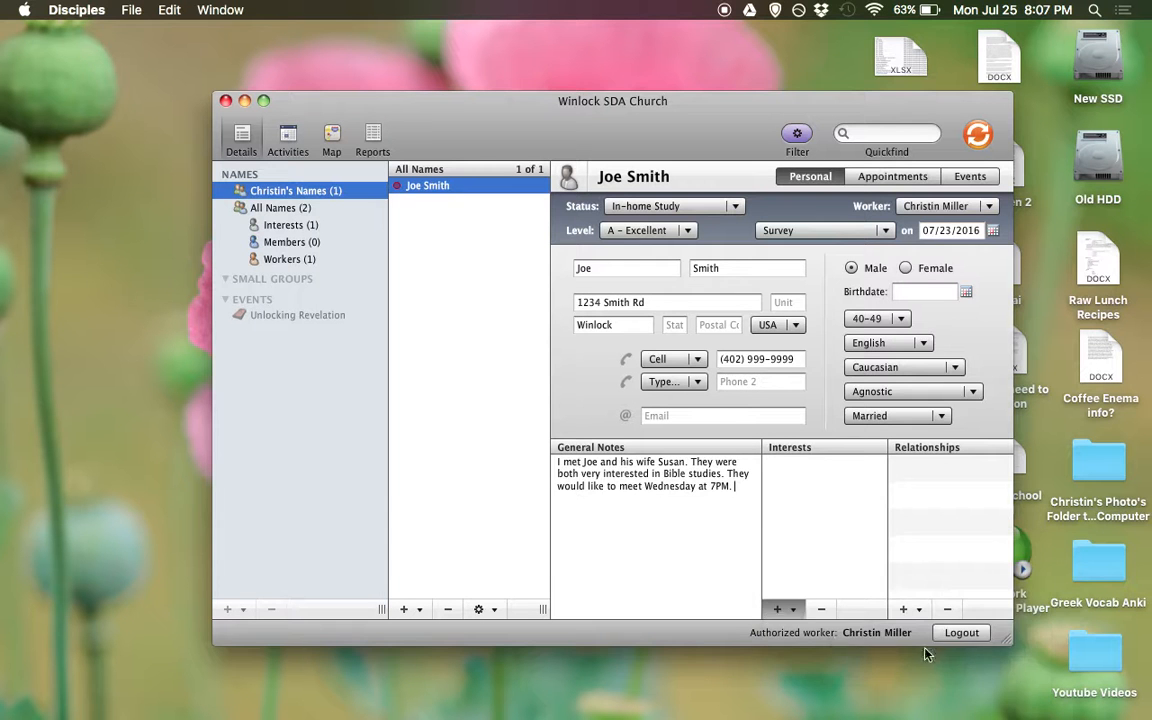
click(780, 609)
mouse_move(815, 642)
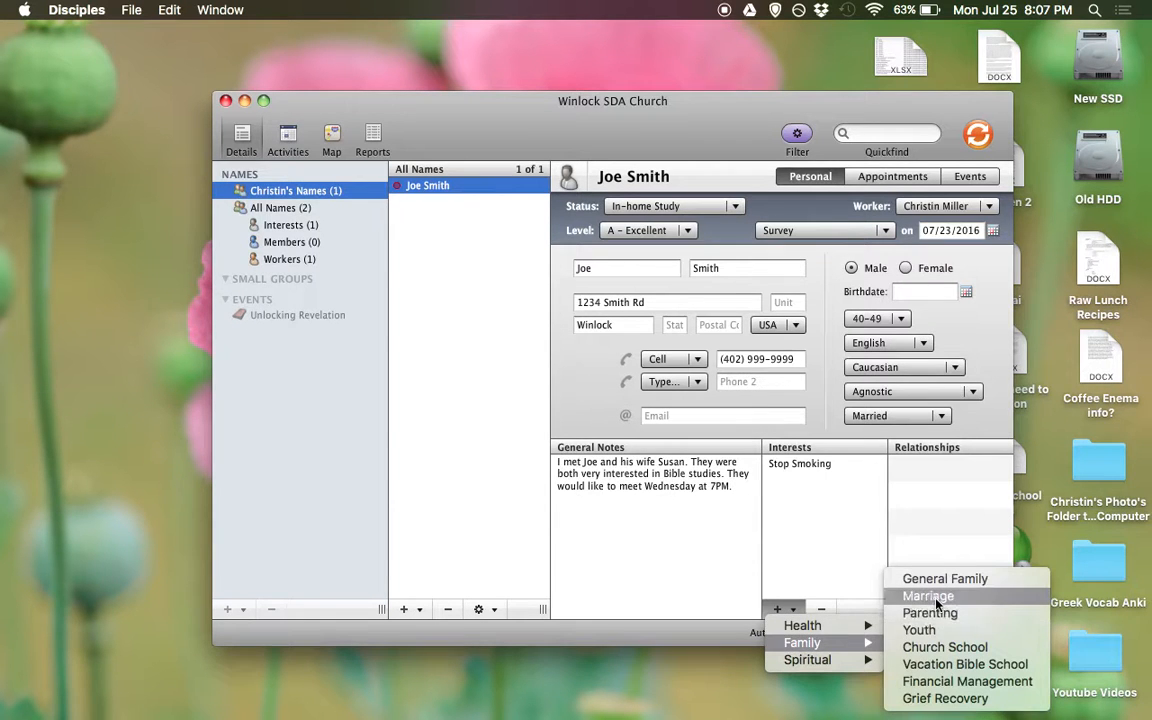
click(943, 664)
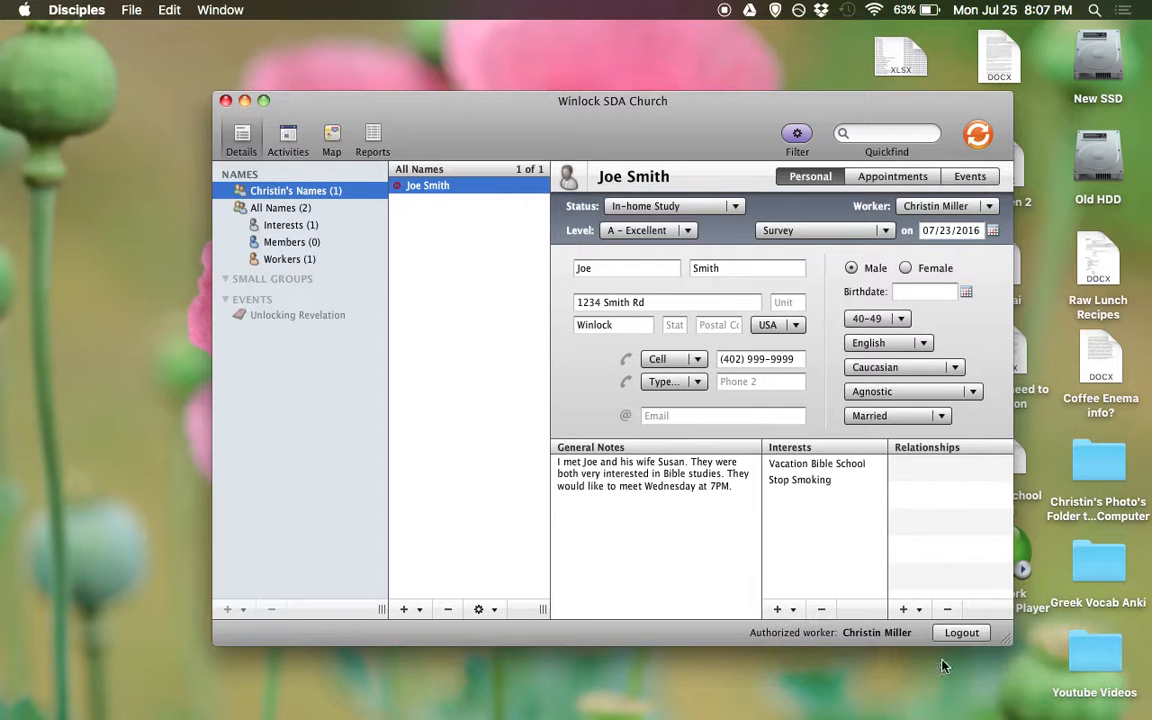
click(779, 609)
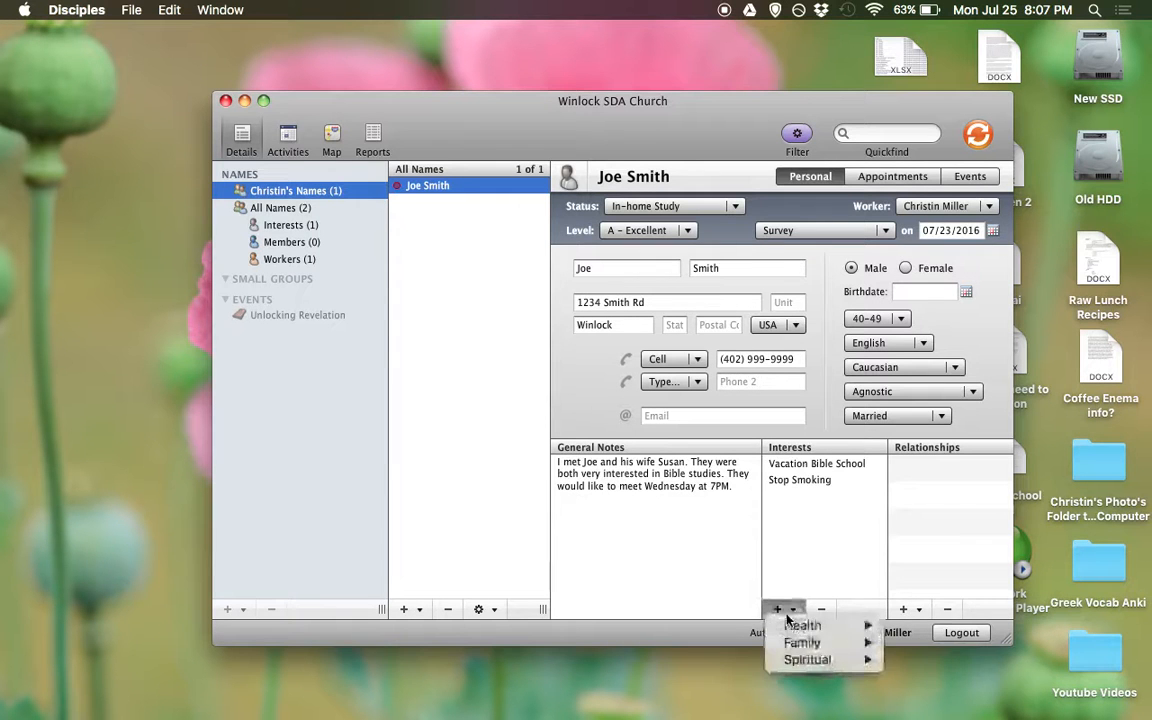
mouse_move(804, 661)
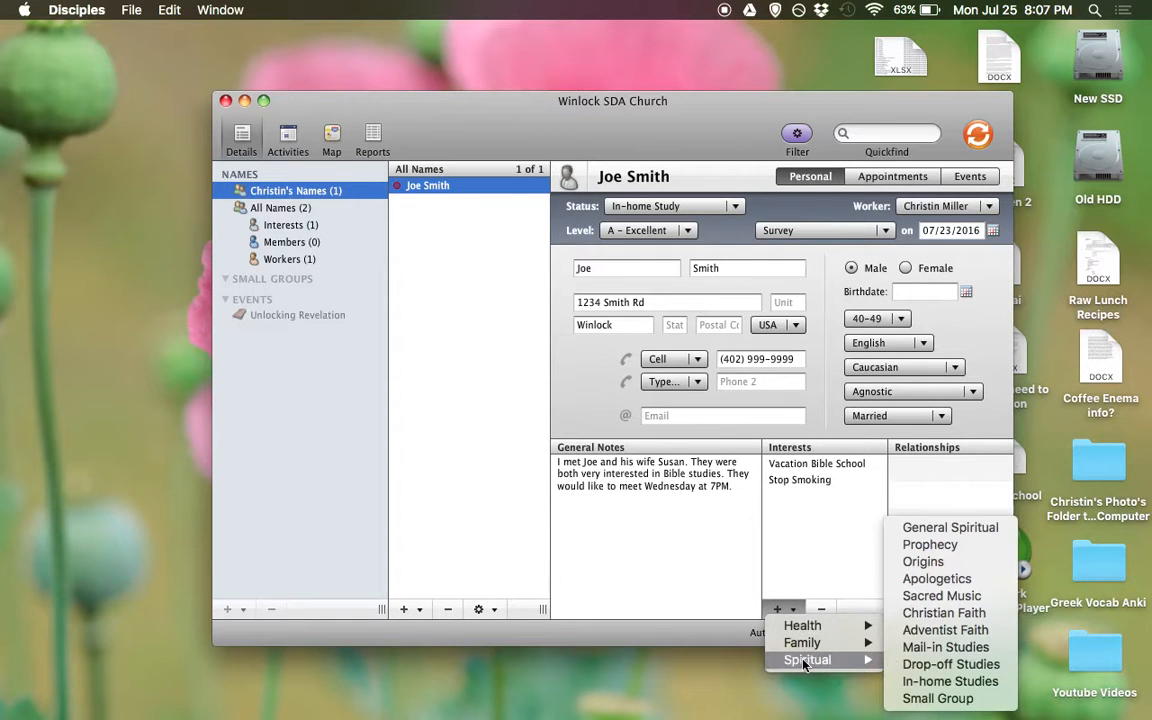
click(943, 680)
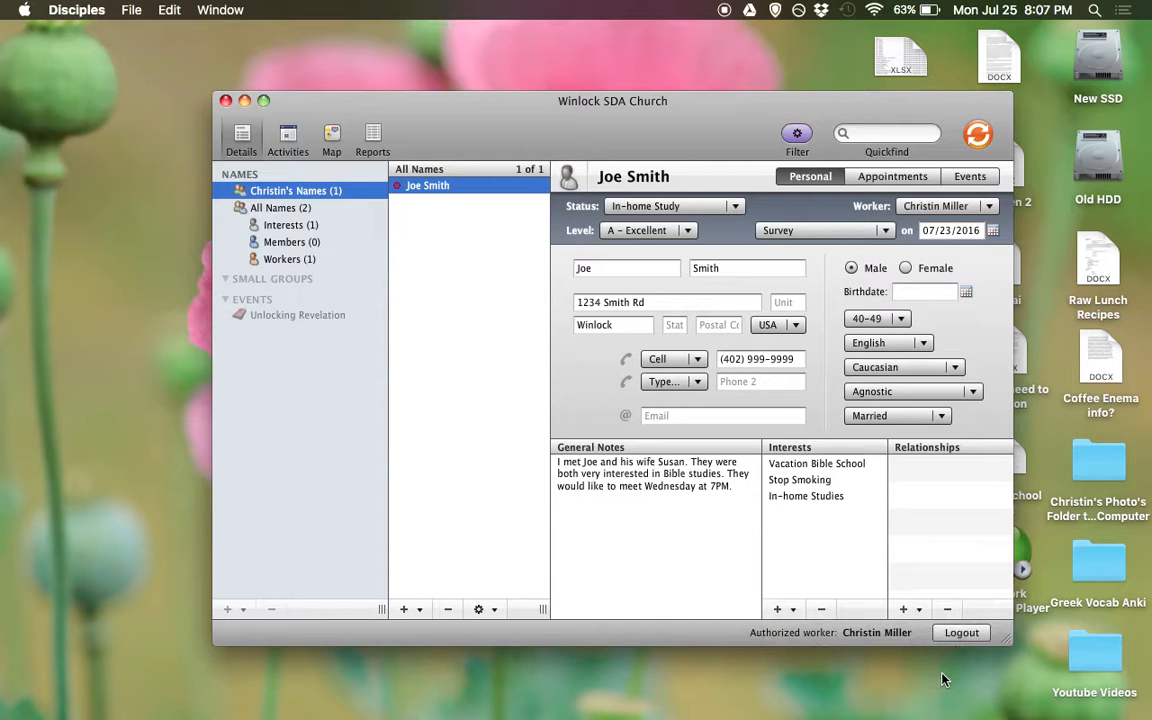
click(790, 610)
mouse_move(807, 660)
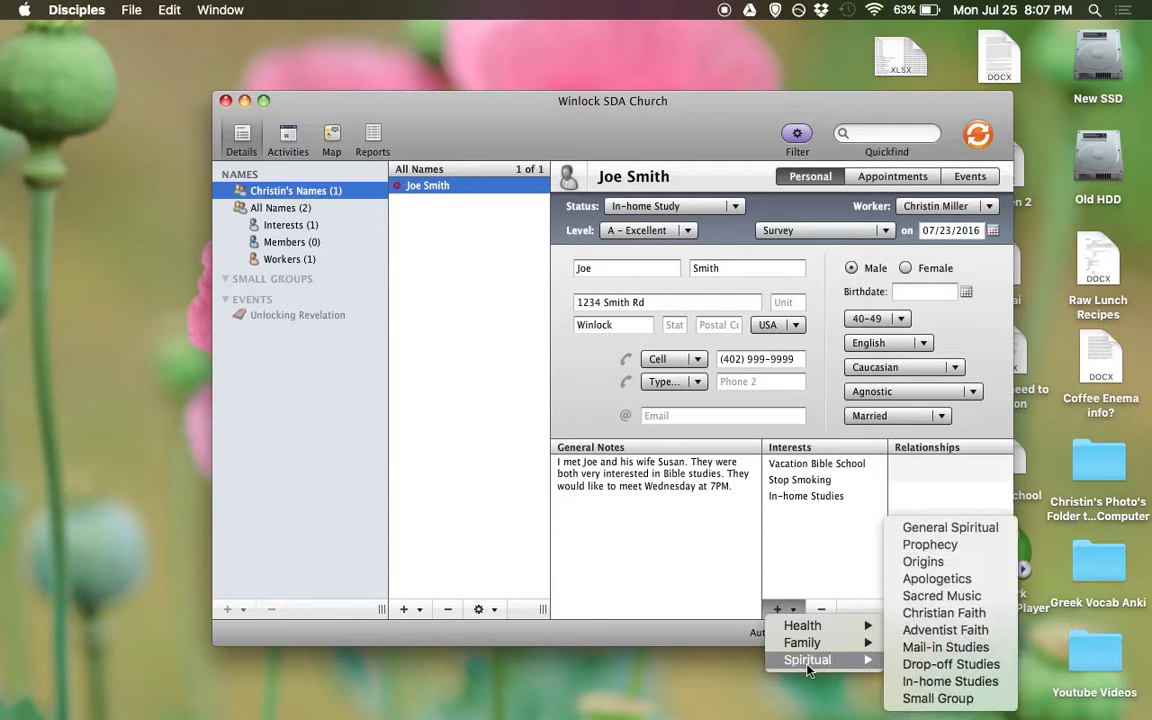
click(936, 545)
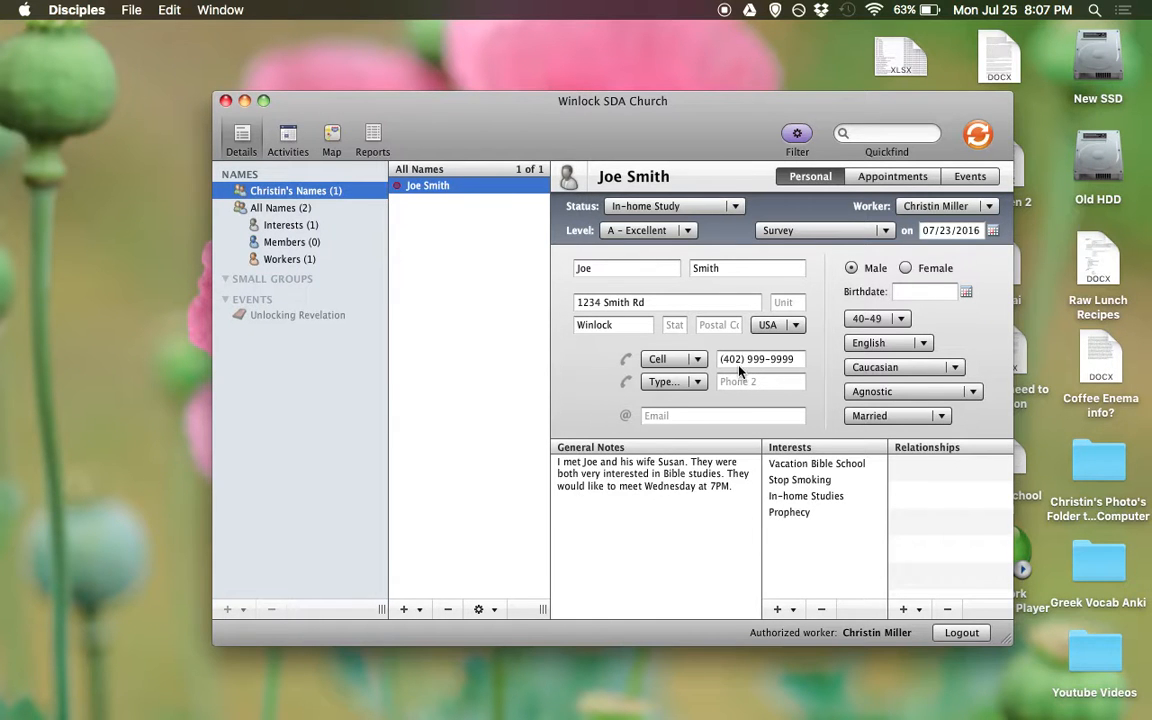
Review the assignable workers list, leaving the assigned worker unchanged
click(932, 208)
click(872, 209)
click(925, 208)
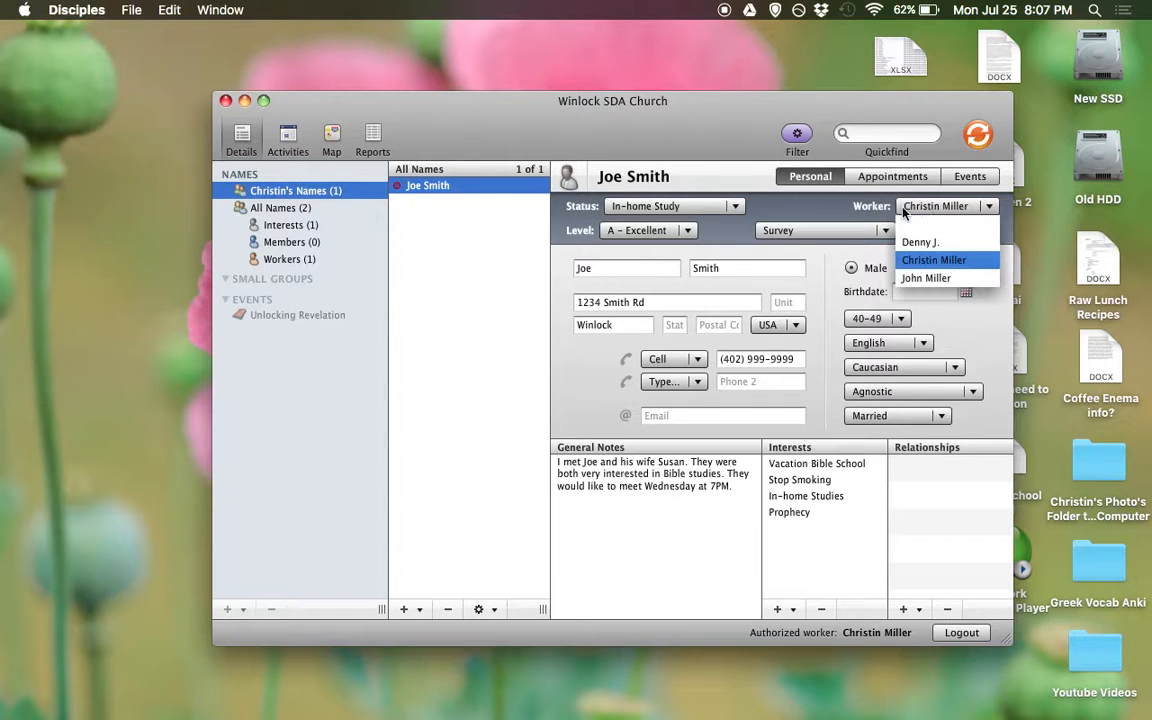
click(873, 214)
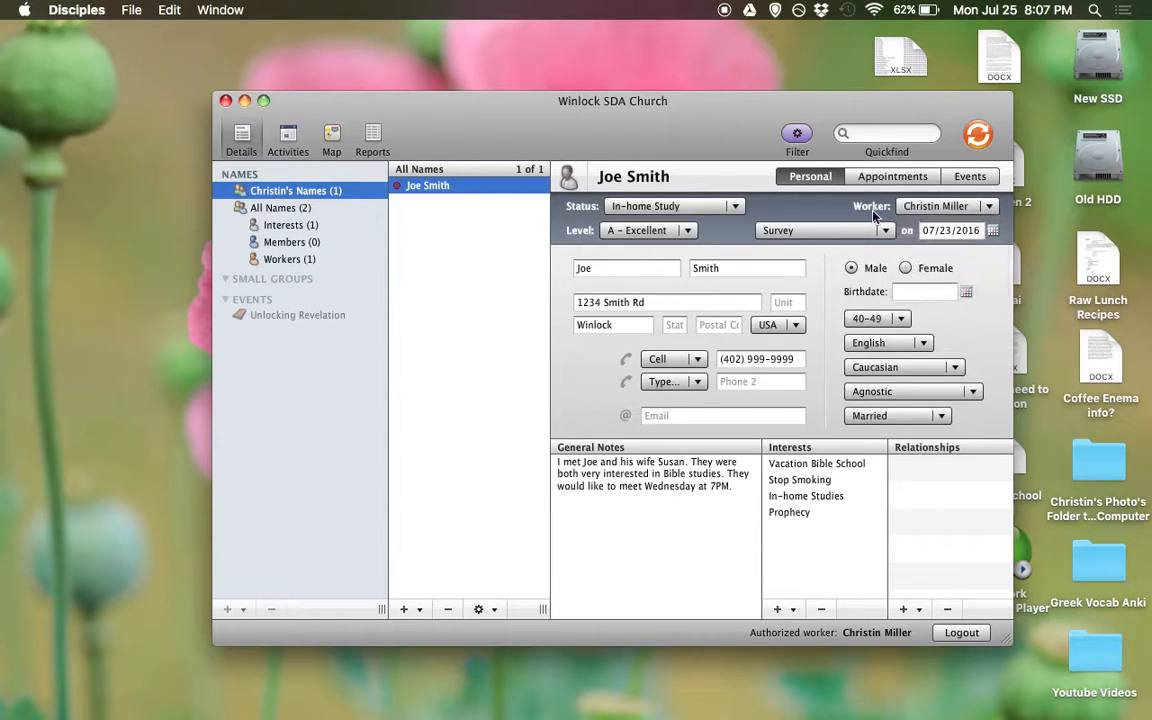
click(930, 207)
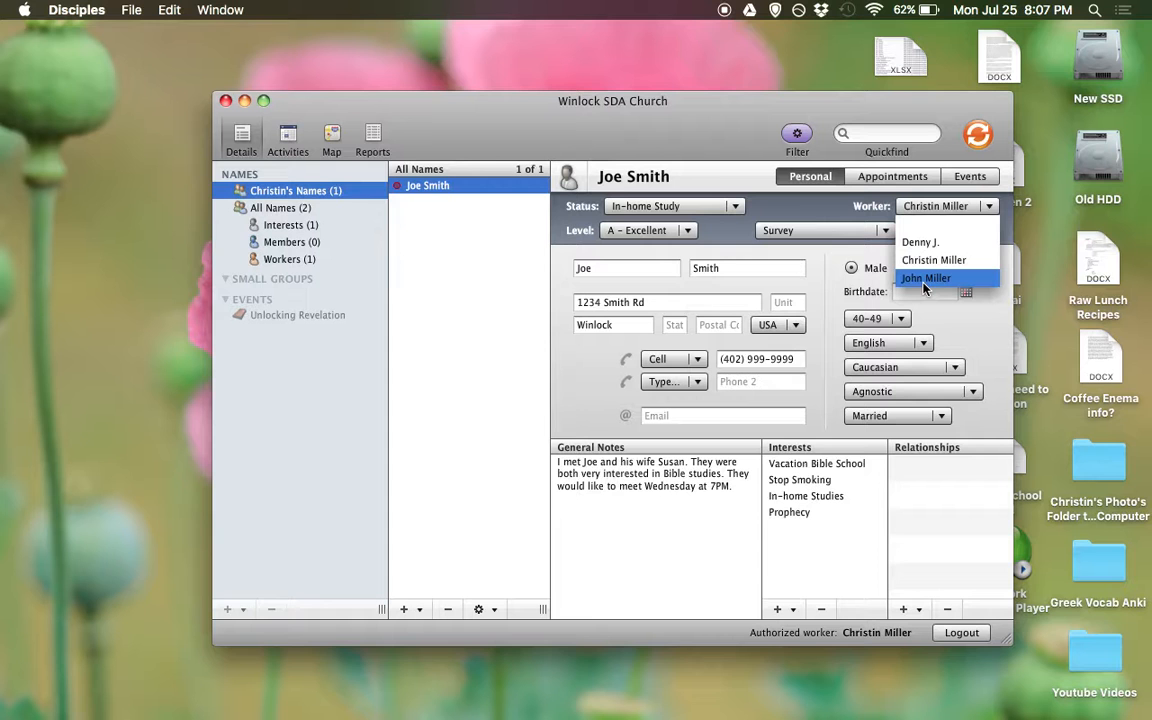
click(855, 207)
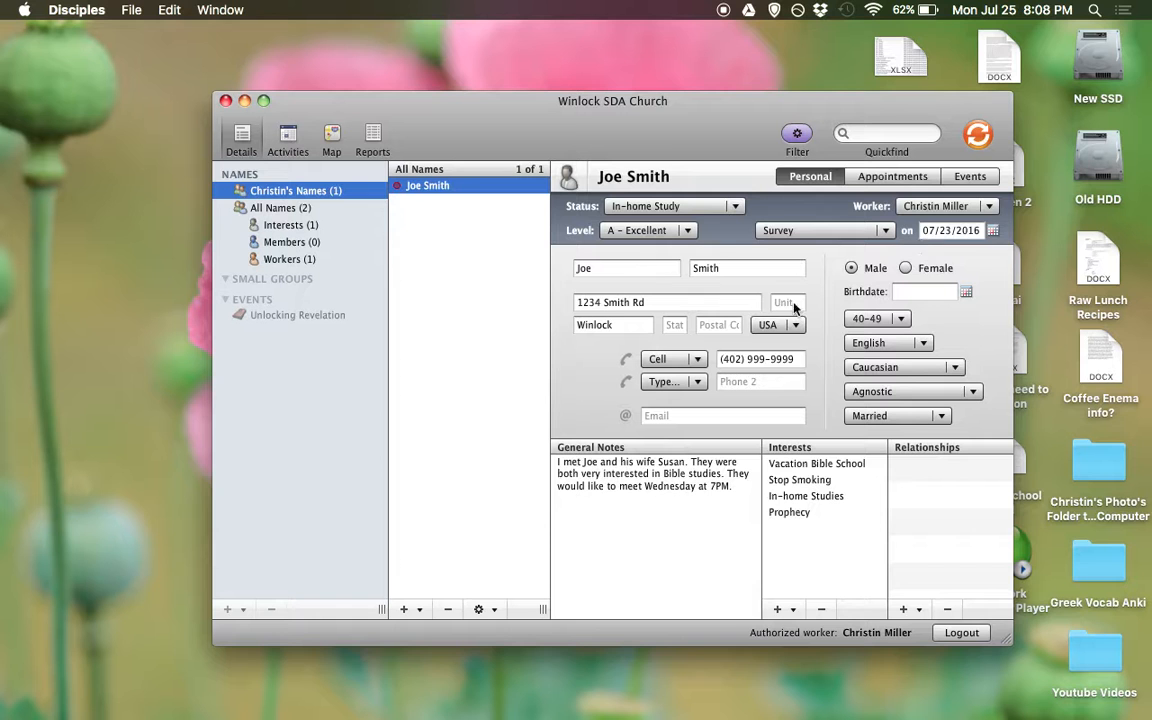
Sync the Winlock SDA Church records after briefly checking the add-name and import/export menus
click(418, 612)
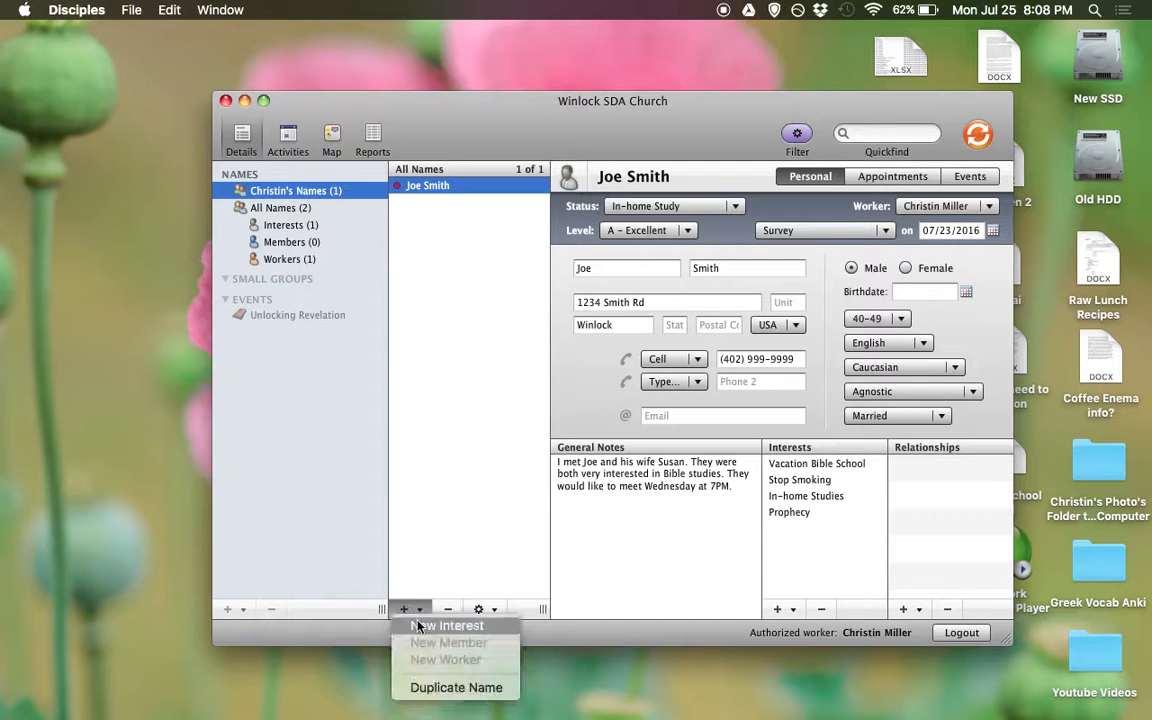
click(436, 578)
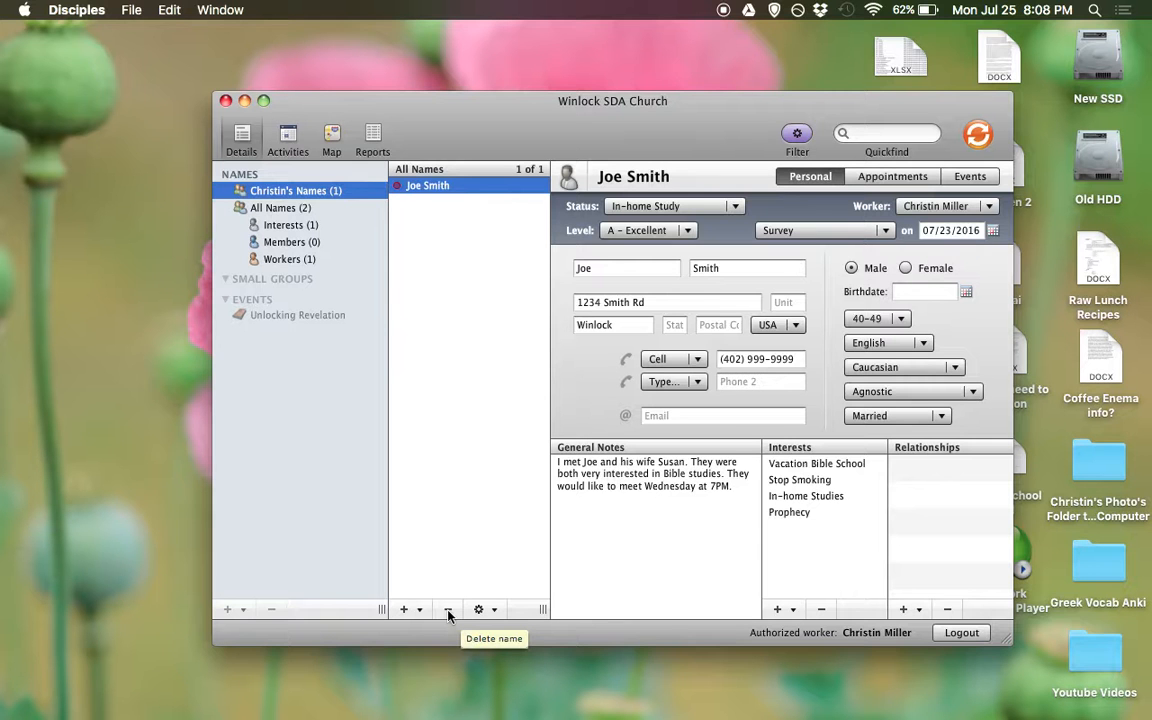
click(478, 609)
click(473, 567)
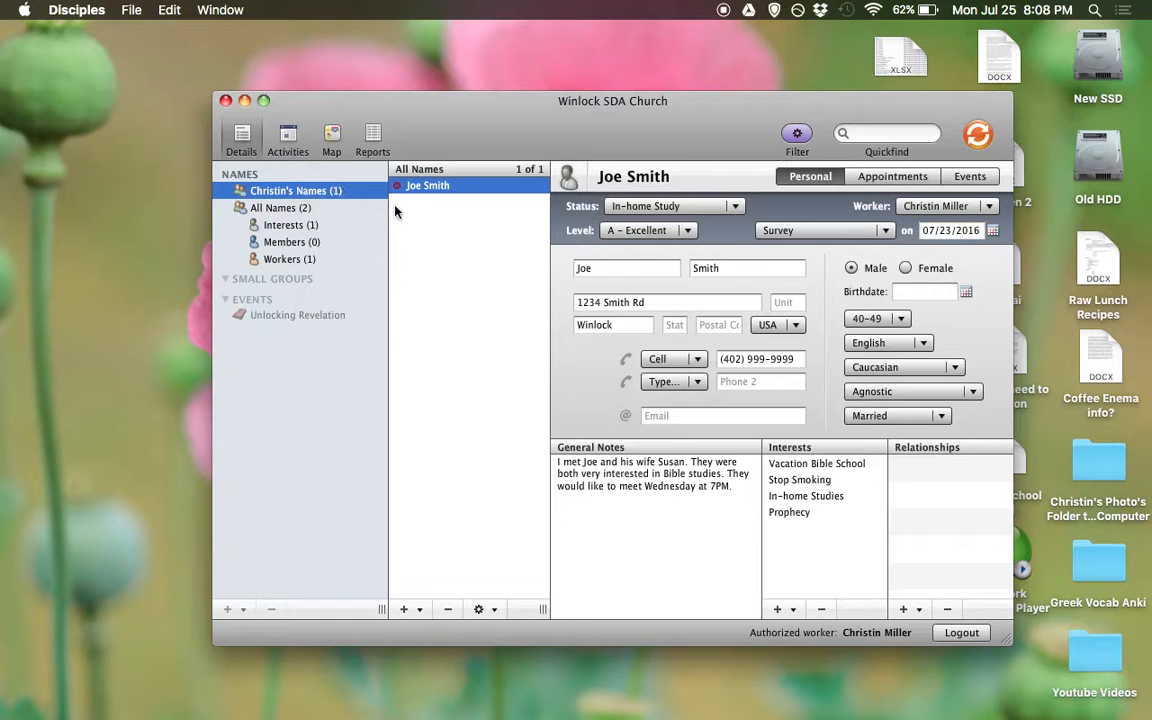
click(978, 138)
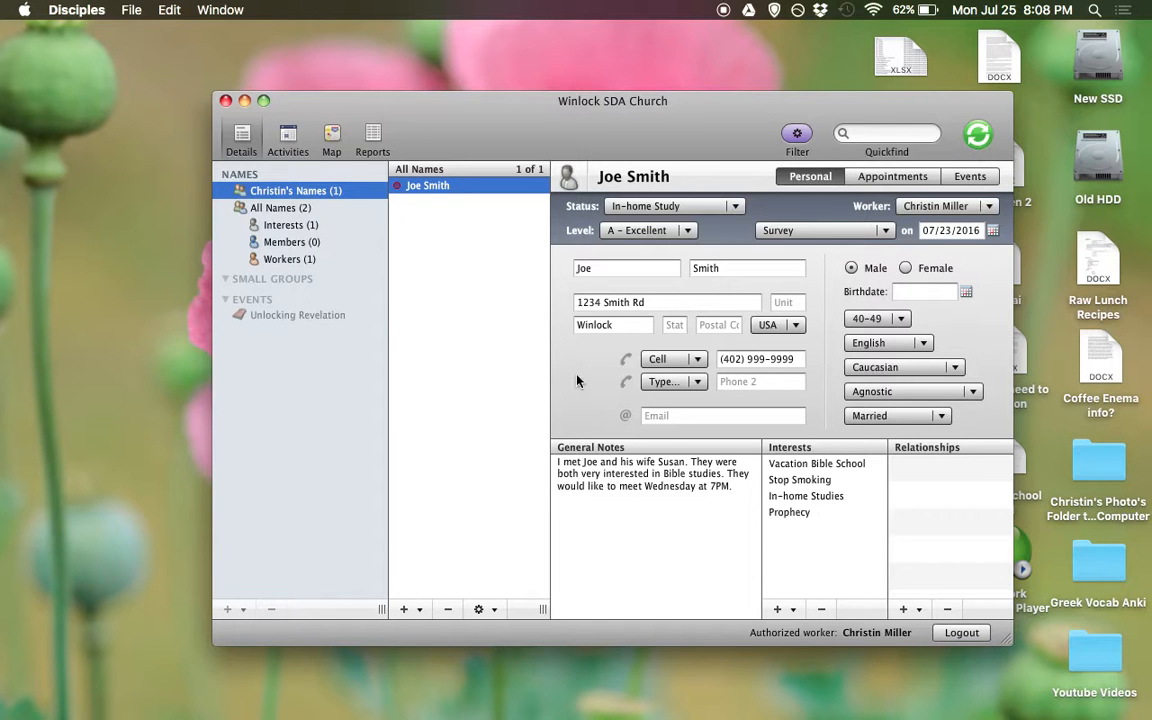
Log out of Winlock SDA Church, returning to the church and worker sign-in screen
click(962, 633)
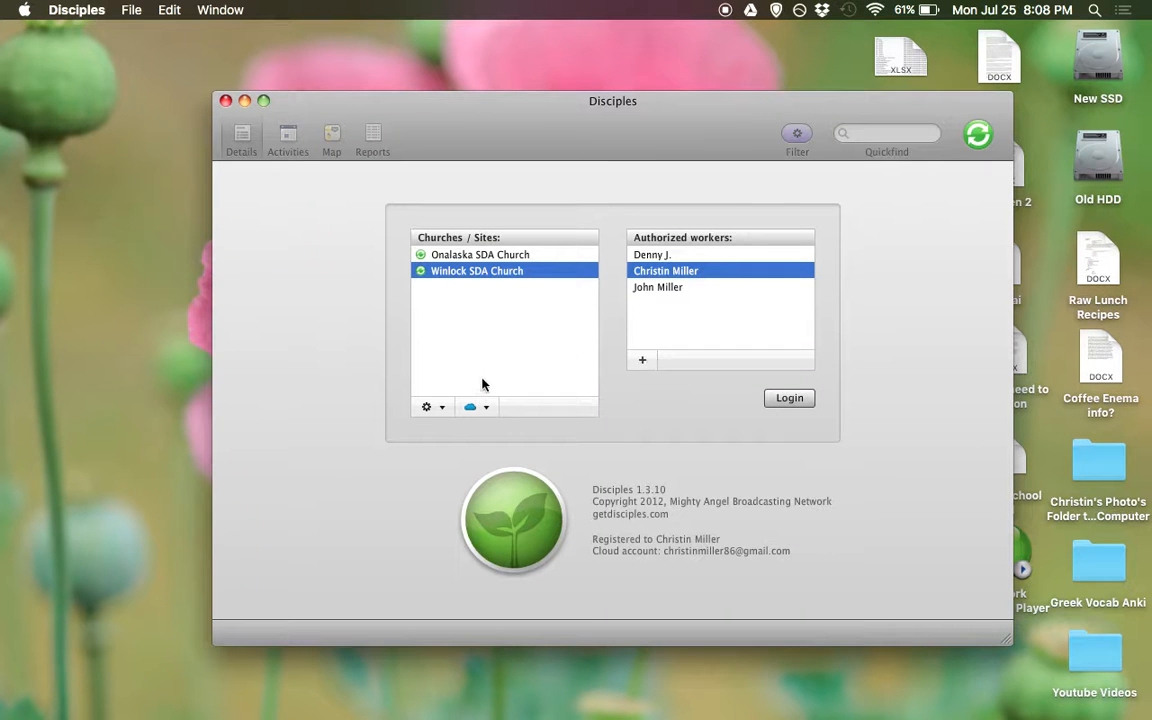
mouse_move(321, 714)
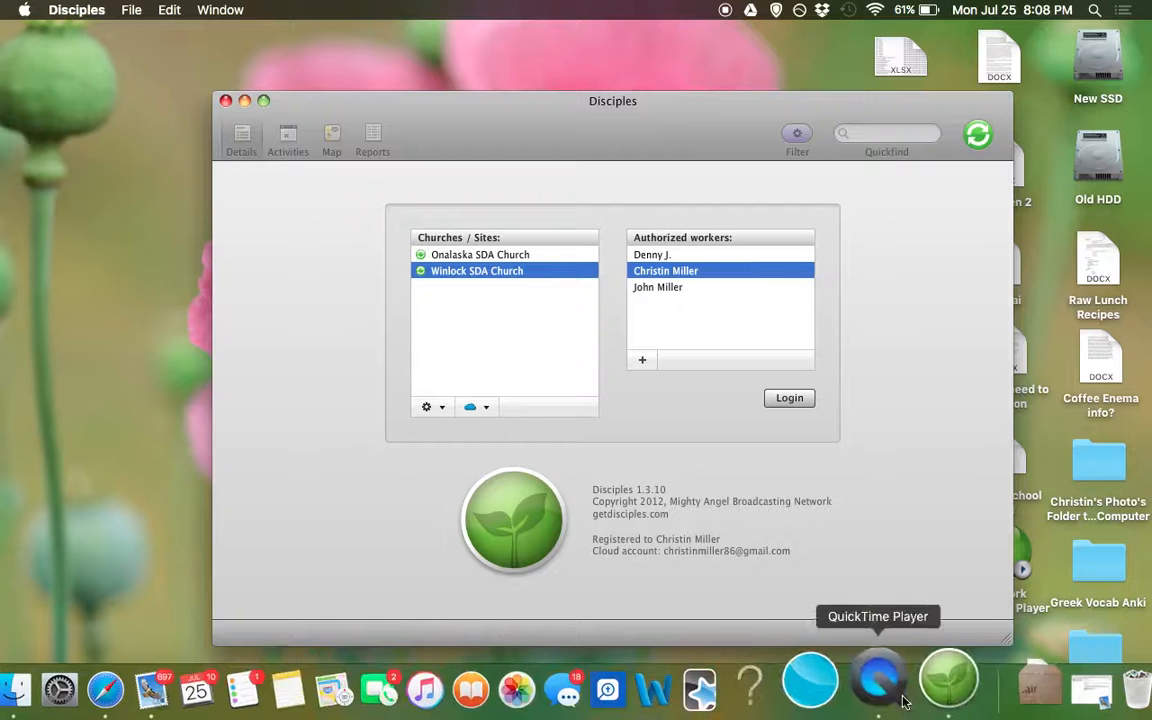
right_click(880, 685)
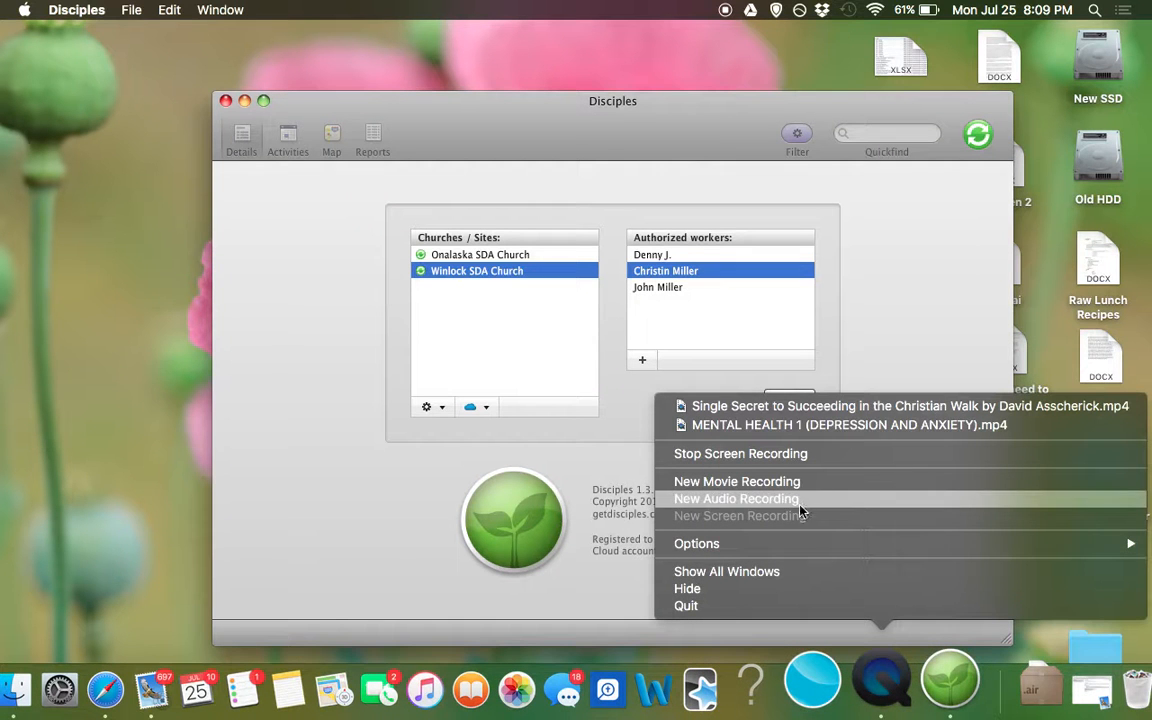